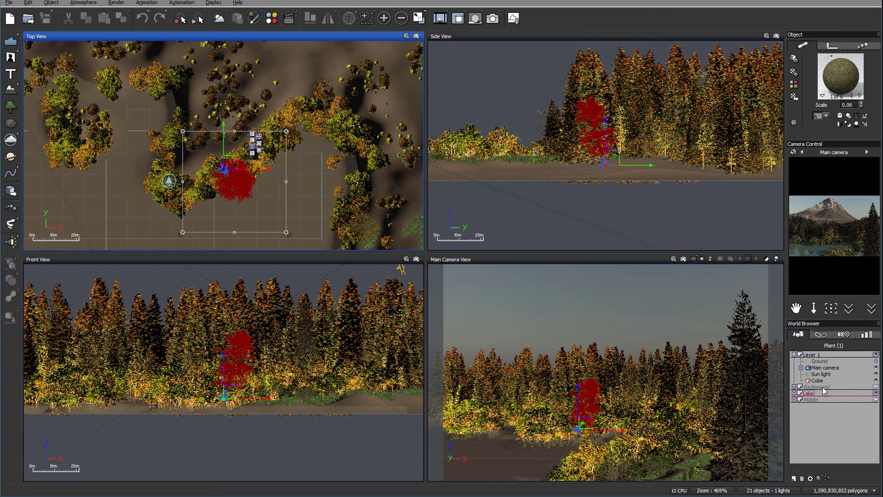
- Lower the top of the water cube slightly in the side view
click(820, 382)
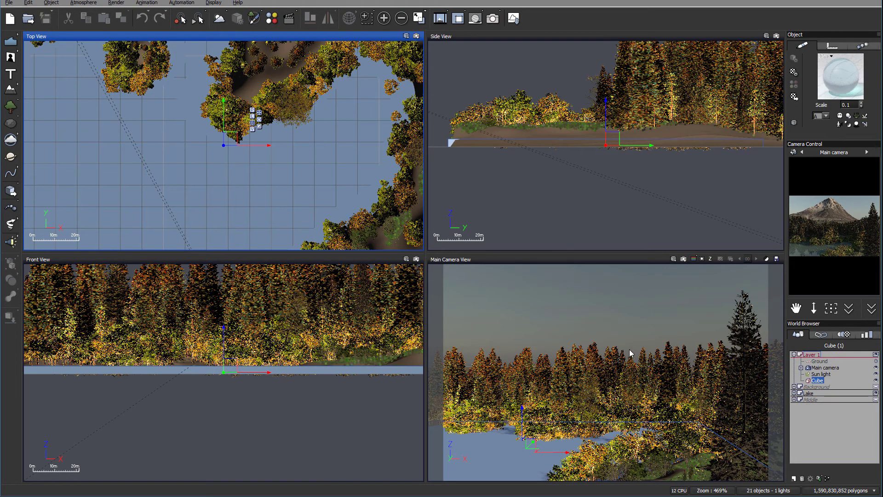
right_drag(585, 138, 593, 176)
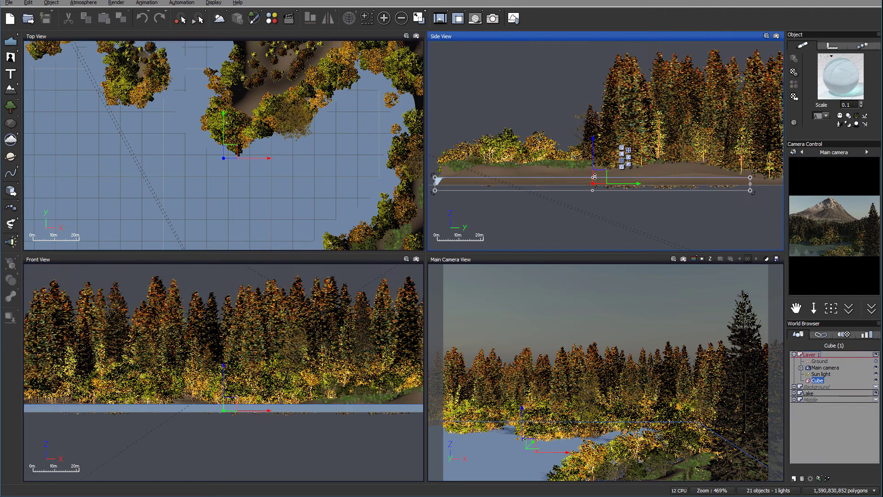
drag(594, 176, 593, 179)
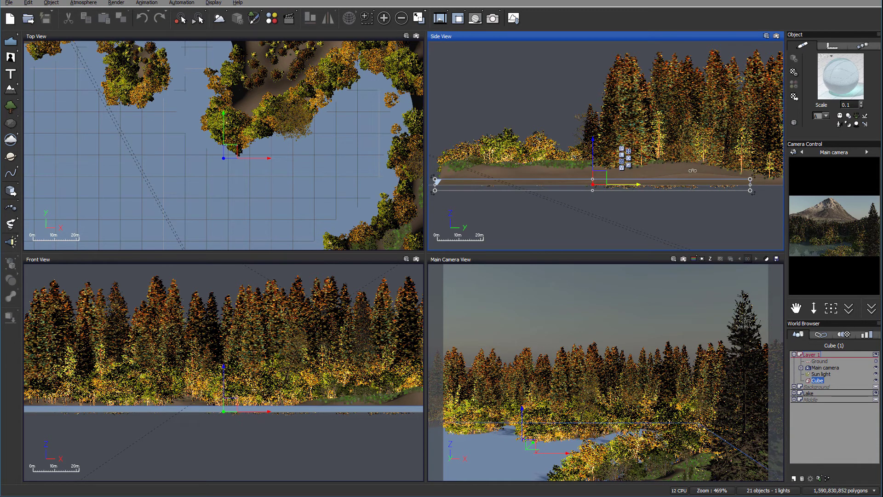
- Set the water material's turn-reflective-with-angle value to 49% and its fading out to 76%
double_click(827, 75)
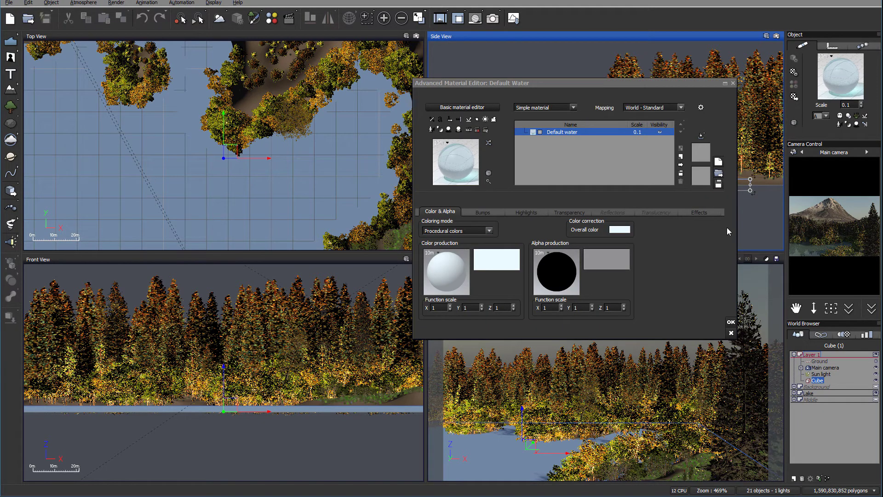
click(571, 211)
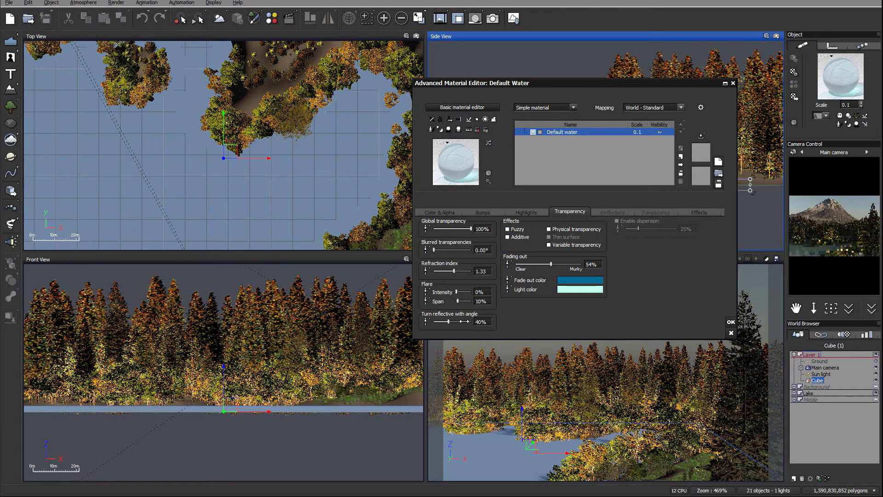
drag(449, 322, 453, 322)
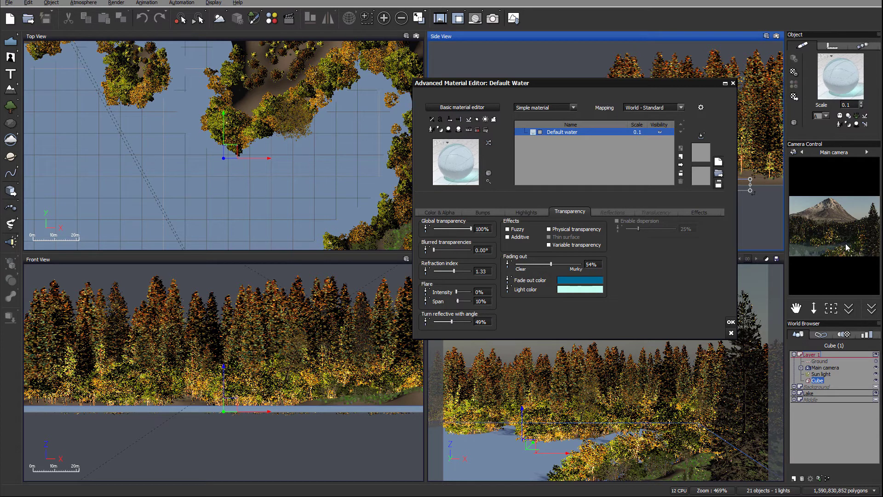
drag(551, 264, 575, 265)
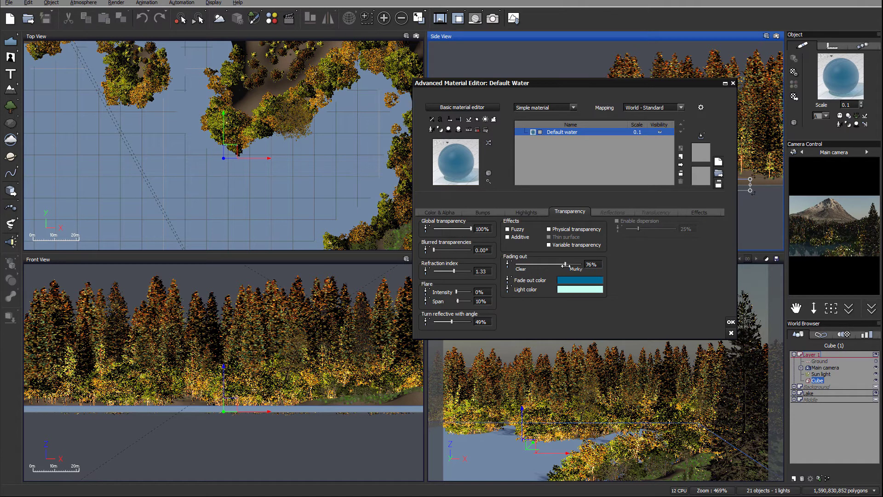
- Adjust the water material's bump depth and set its highlight global intensity to 42%
click(481, 213)
click(512, 276)
click(512, 276)
click(512, 276)
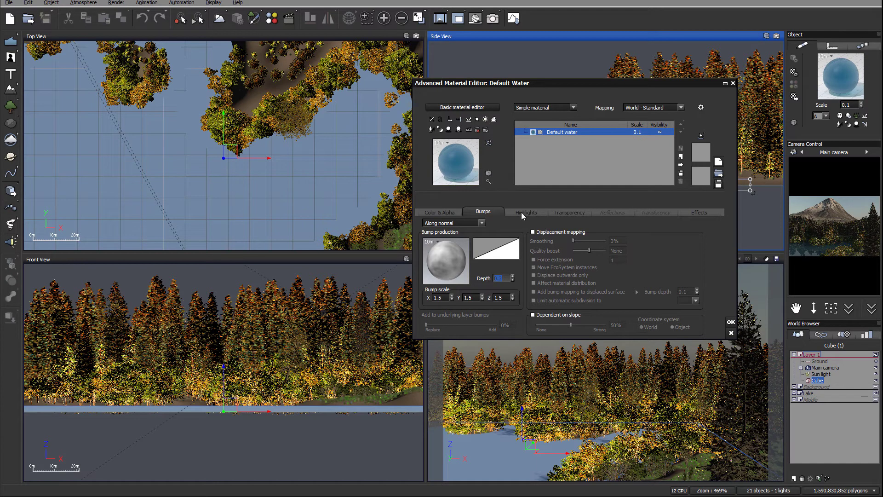
click(523, 212)
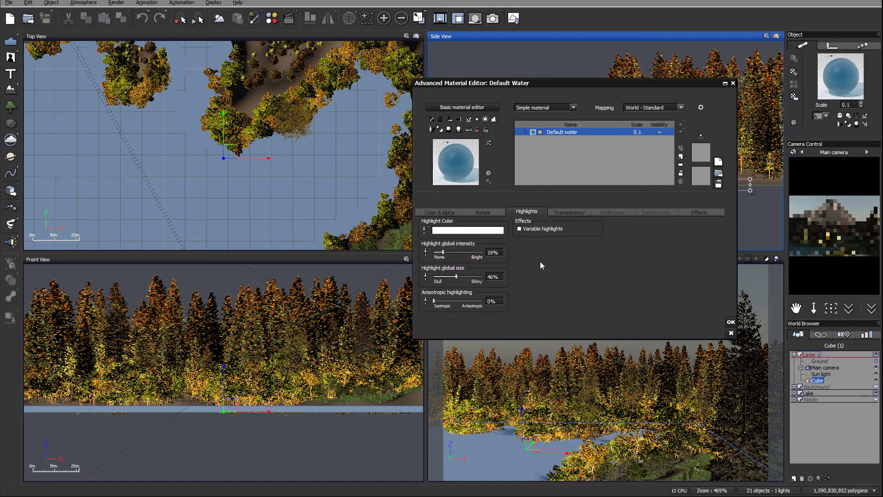
drag(459, 250, 470, 249)
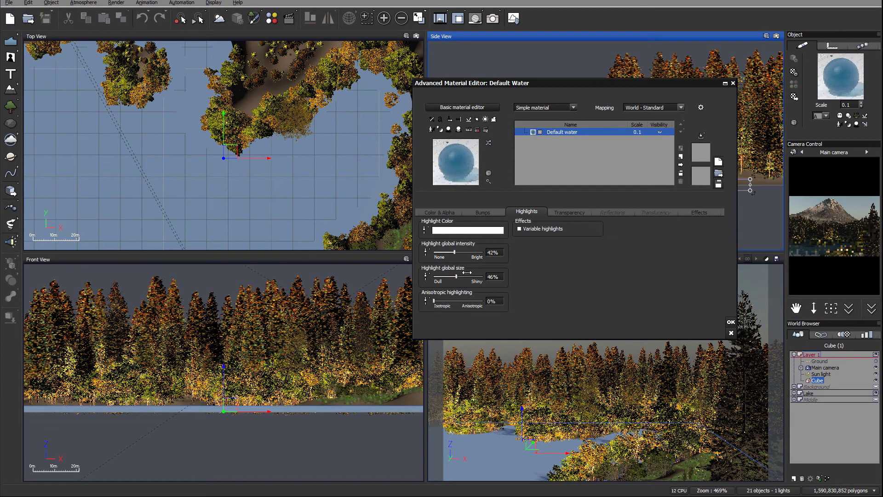
- Shift the water material's fade out color to teal and set its fading out to 50%
click(575, 213)
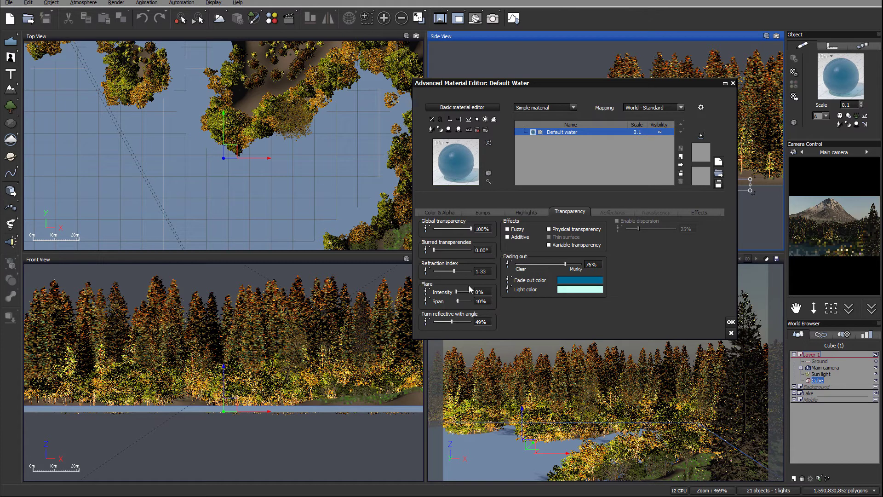
click(585, 281)
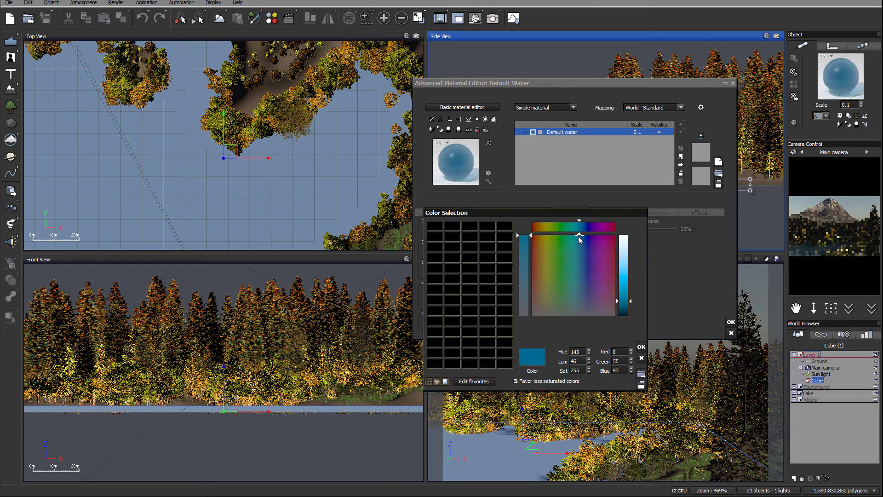
drag(578, 236, 574, 235)
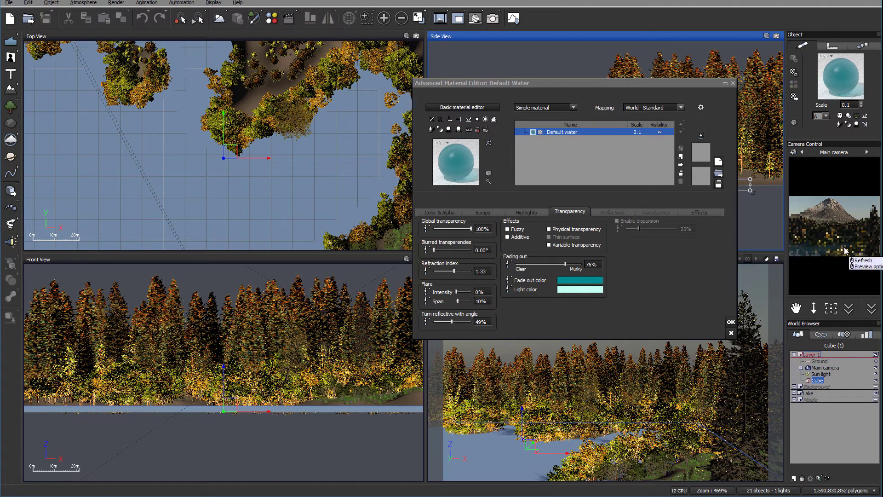
click(820, 252)
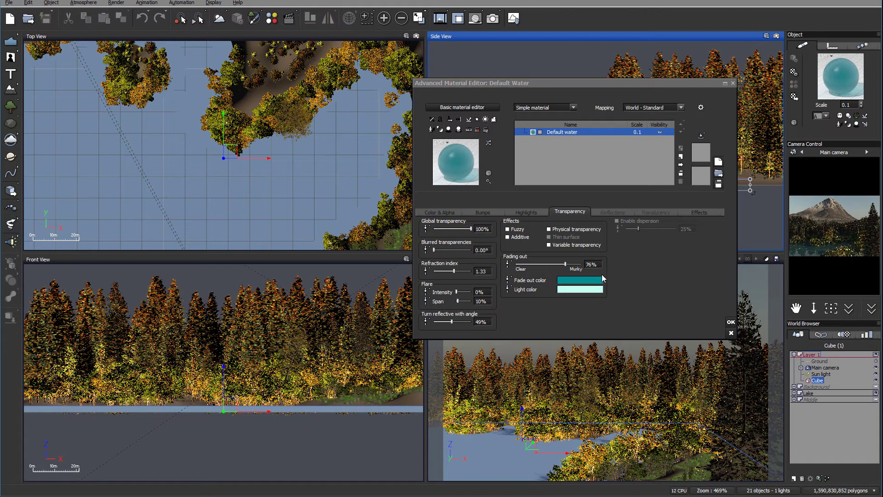
drag(565, 264, 564, 265)
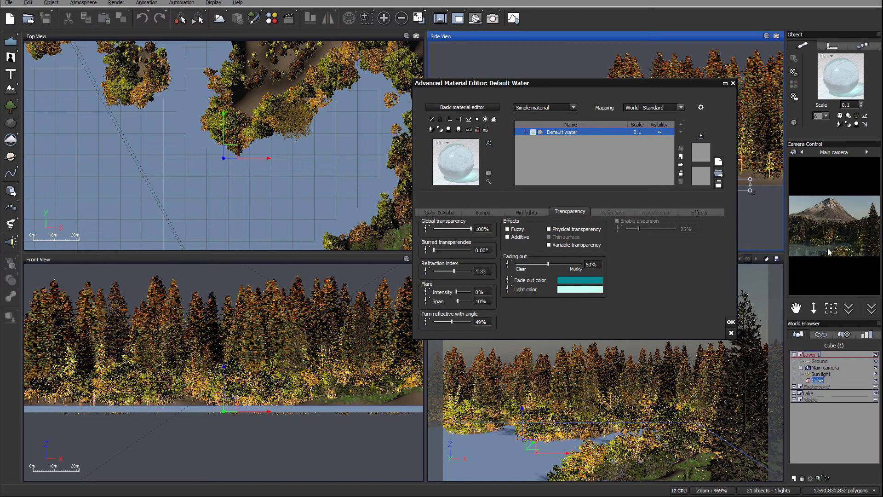
- Change the first natural grain color of the Ground plane's material to a muted green with red 60, green 78 and blue 51
click(826, 362)
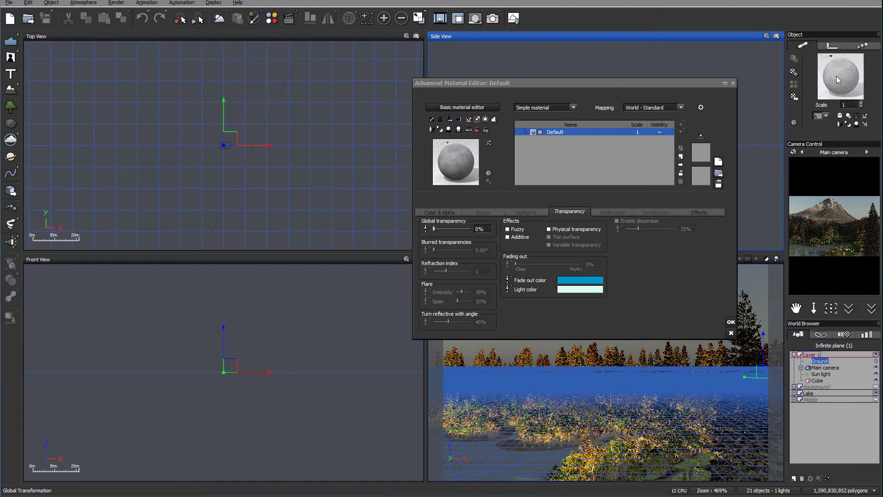
click(443, 211)
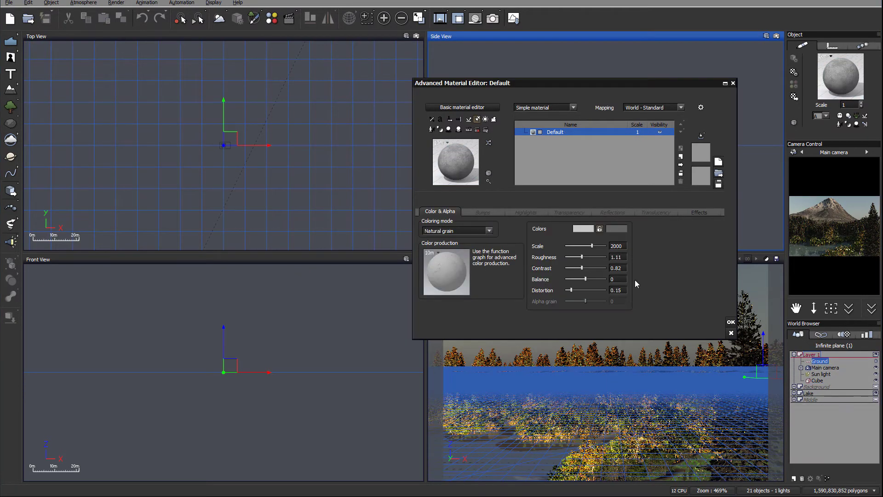
click(583, 229)
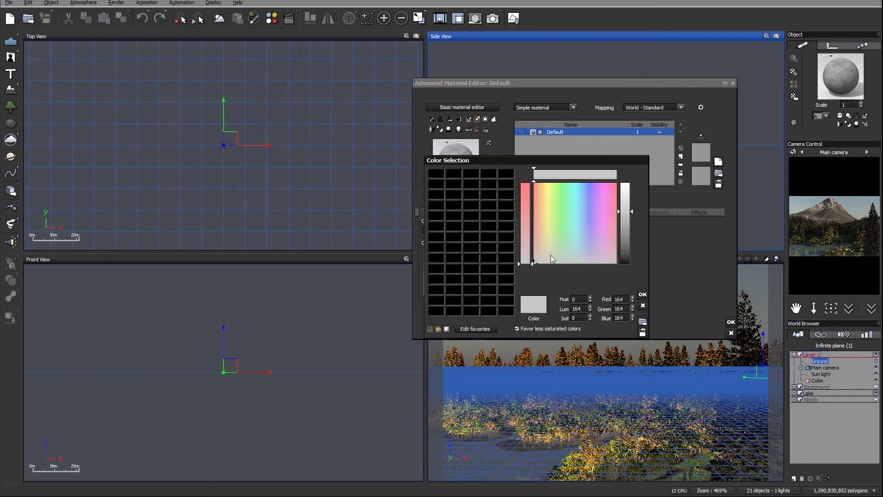
drag(551, 258, 558, 249)
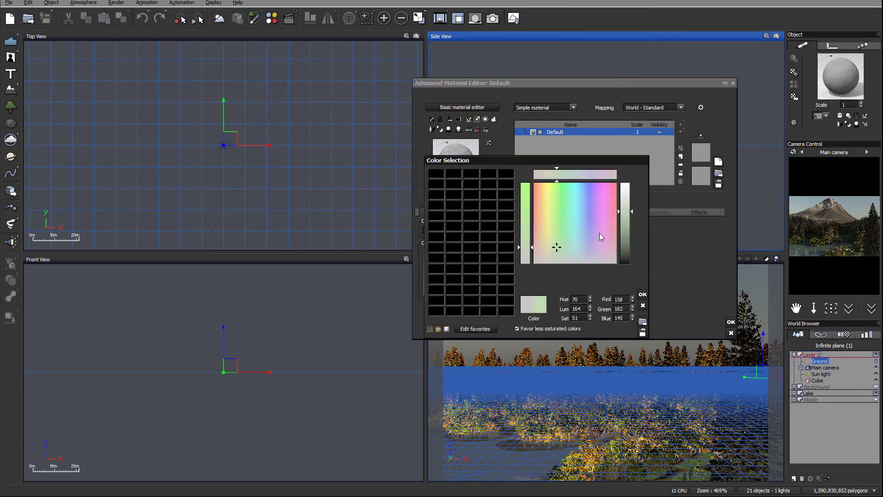
drag(634, 224, 631, 243)
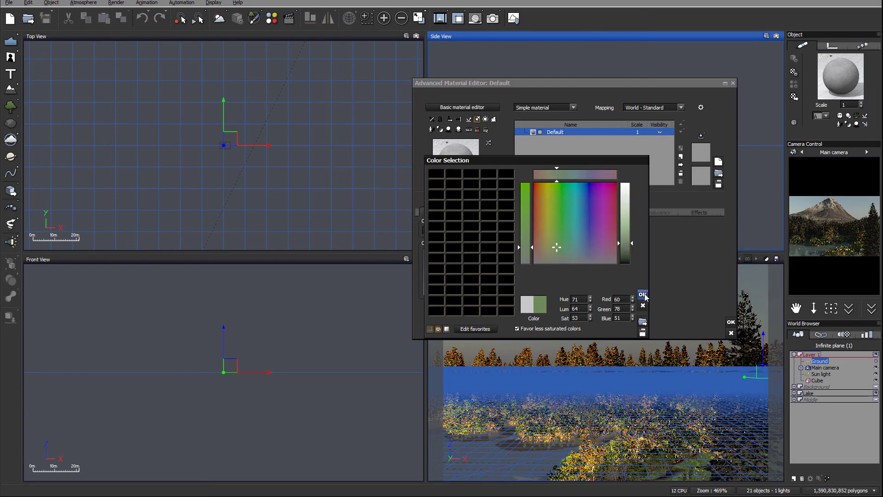
click(643, 294)
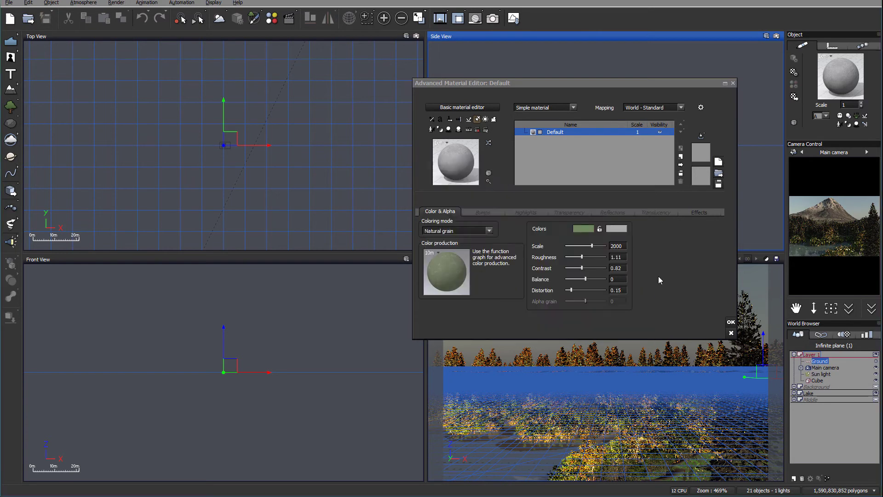
- Set the Ground material's second grain color to a dark golden brown and accept the material changes
click(619, 230)
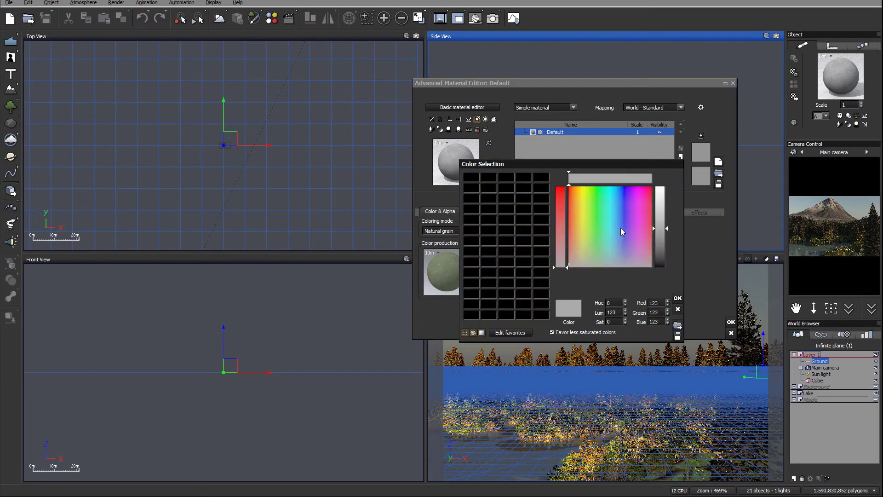
drag(589, 252, 579, 239)
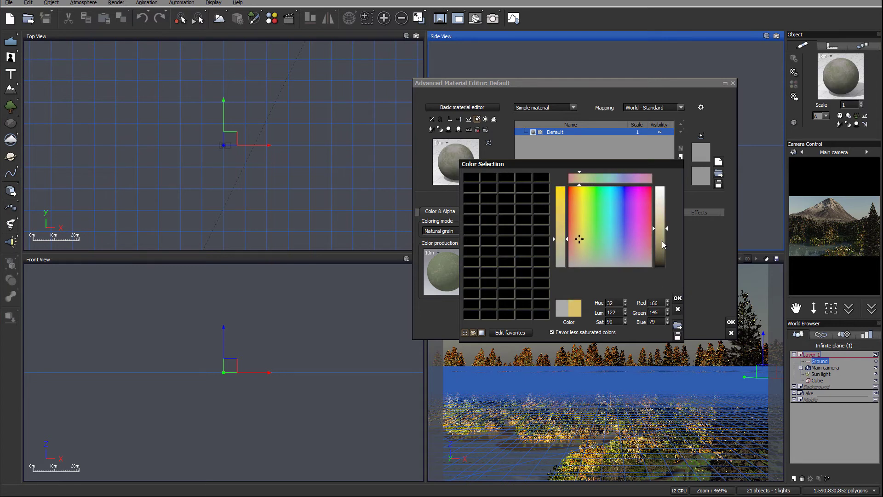
drag(662, 239, 664, 270)
click(677, 299)
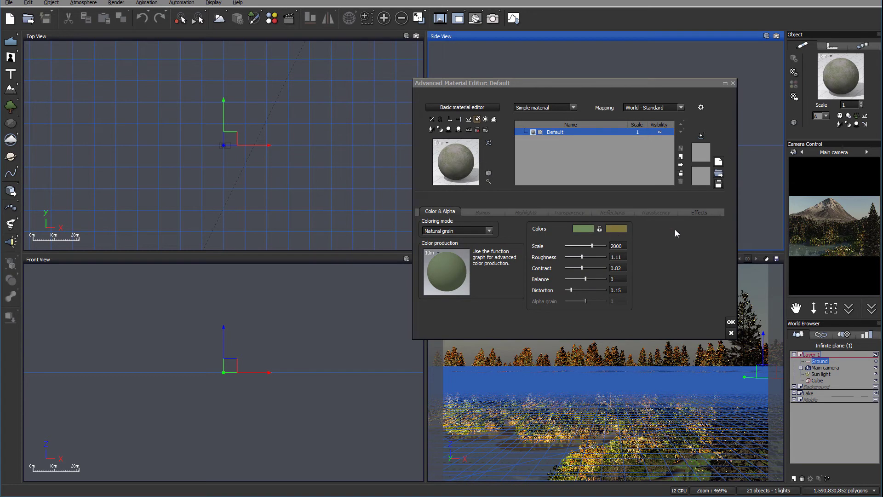
right_click(836, 253)
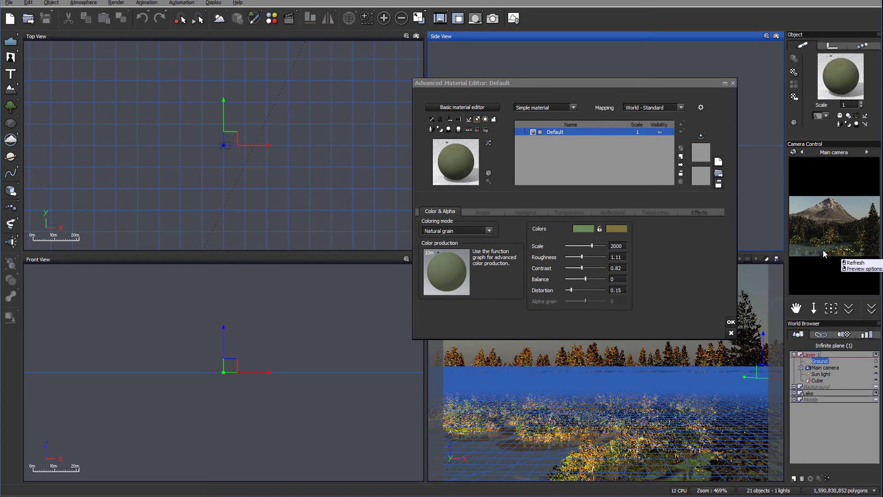
click(732, 321)
click(730, 321)
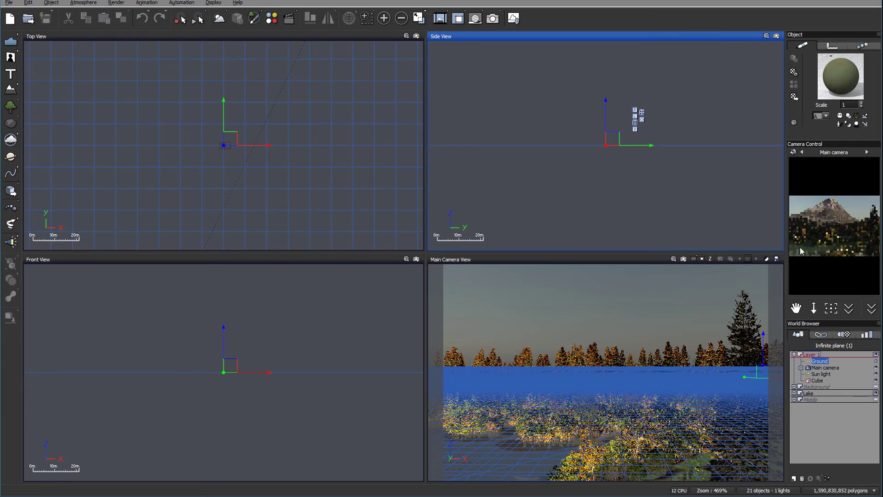
- Set the fading out of the Cube's water material to 57%, refresh the camera preview and accept the material
click(818, 380)
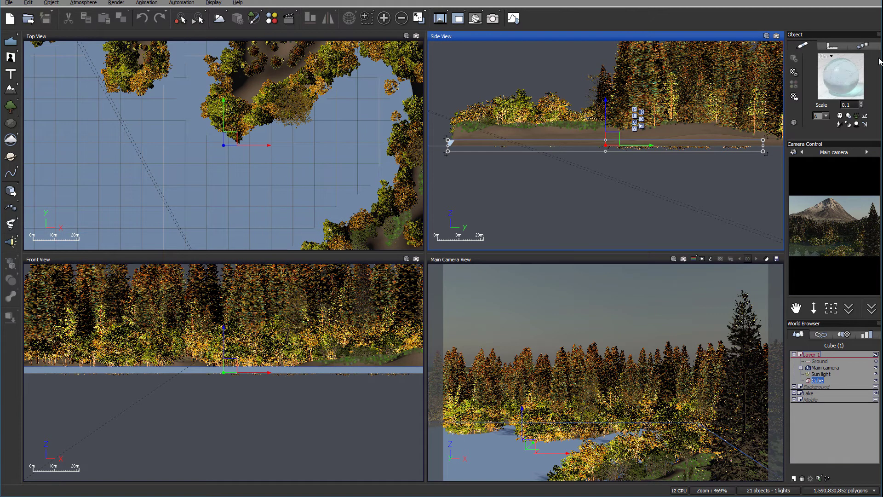
double_click(840, 74)
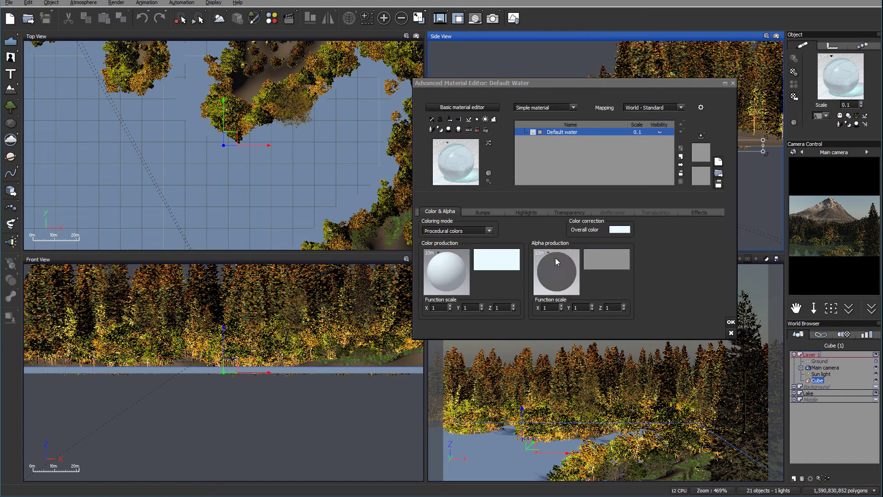
click(564, 210)
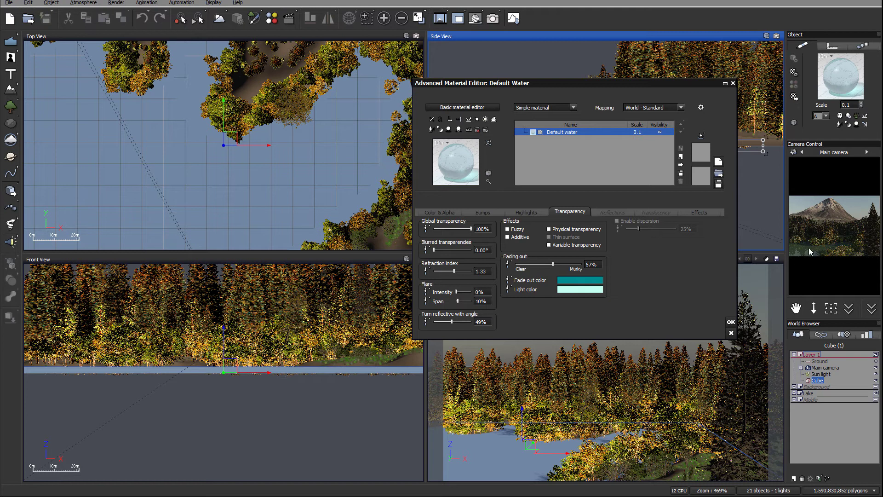
right_click(833, 248)
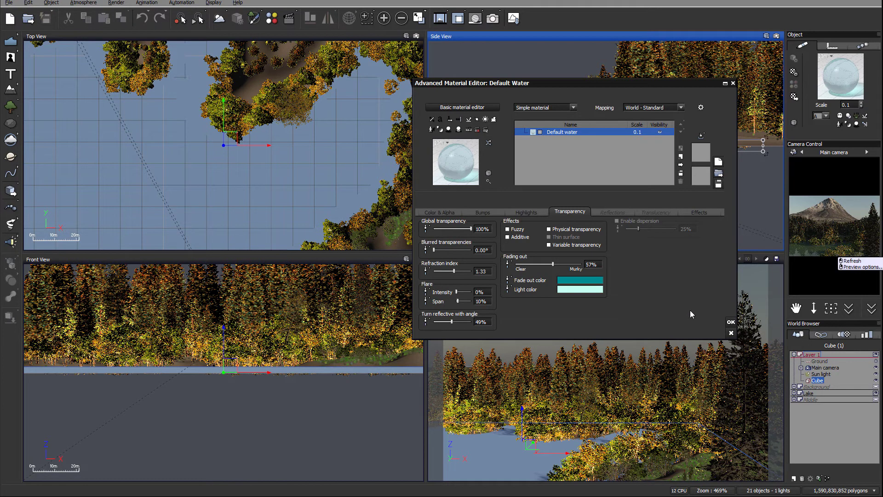
click(731, 323)
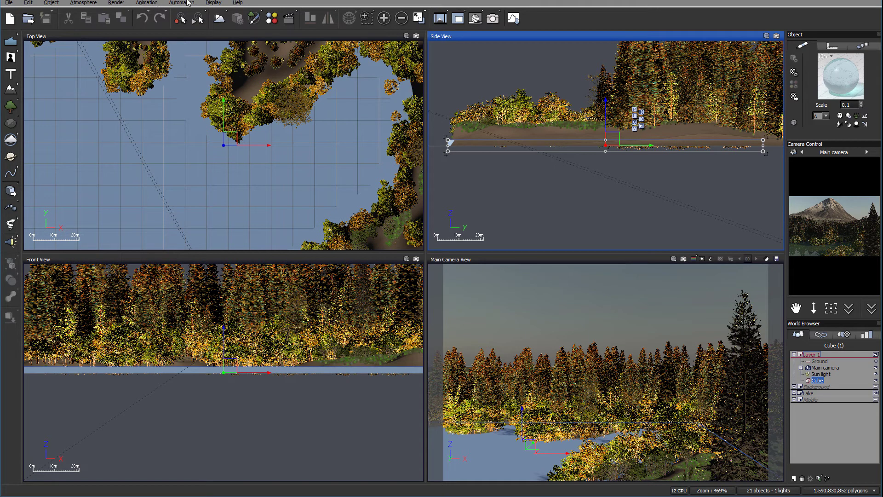
- Switch the atmosphere model to Standard spectral, let the atmosphere and camera exposure be adjusted automatically, and accept the settings
click(79, 3)
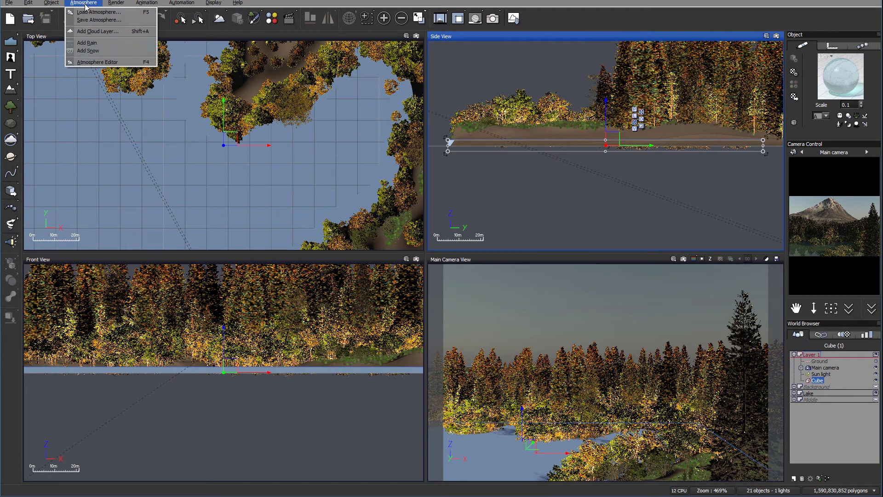
click(95, 62)
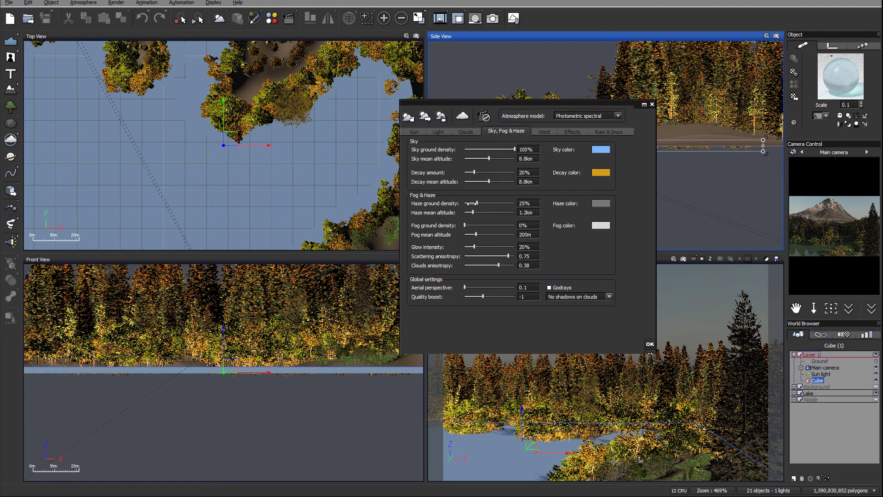
drag(506, 105, 463, 87)
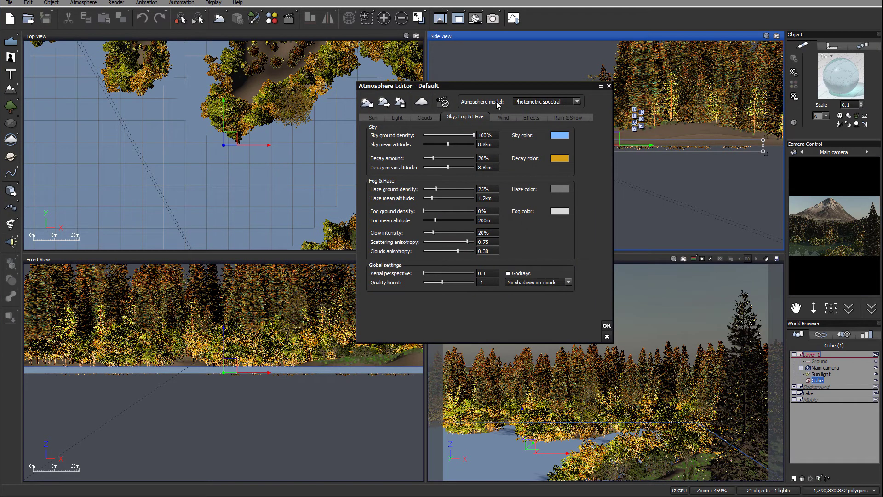
mouse_move(512, 88)
mouse_down()
mouse_move(499, 82)
mouse_move(497, 91)
mouse_up()
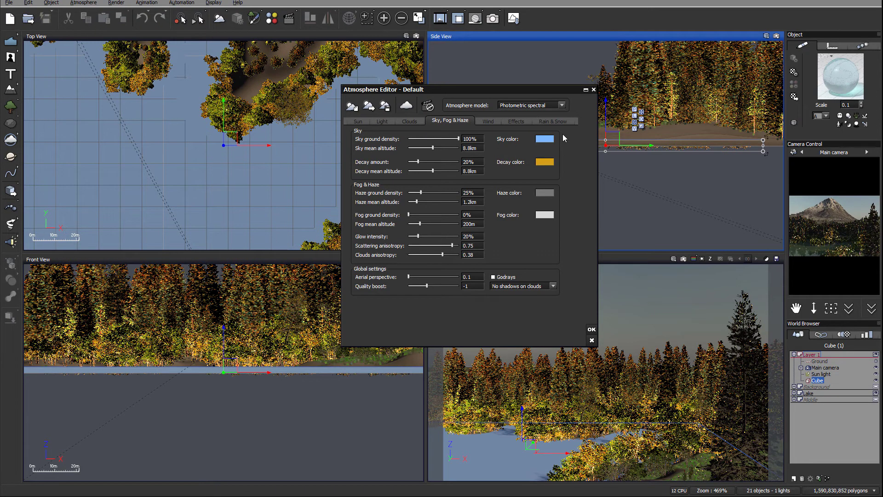
drag(444, 91, 444, 100)
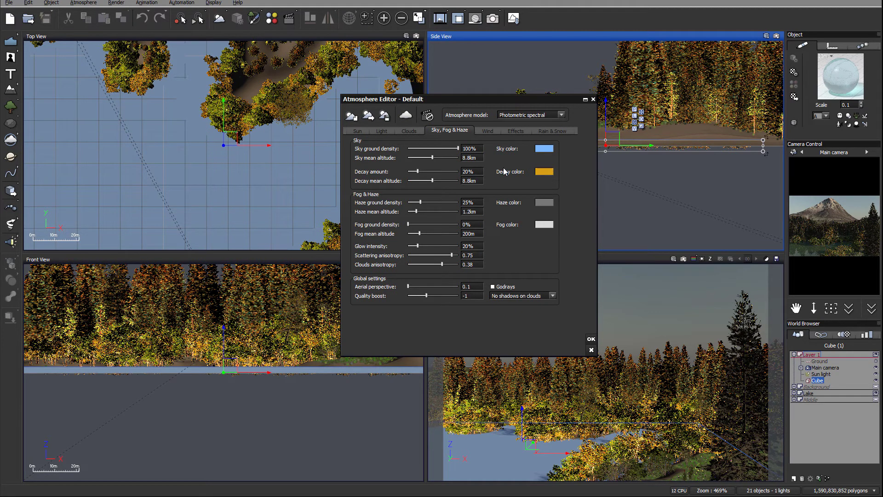
click(559, 115)
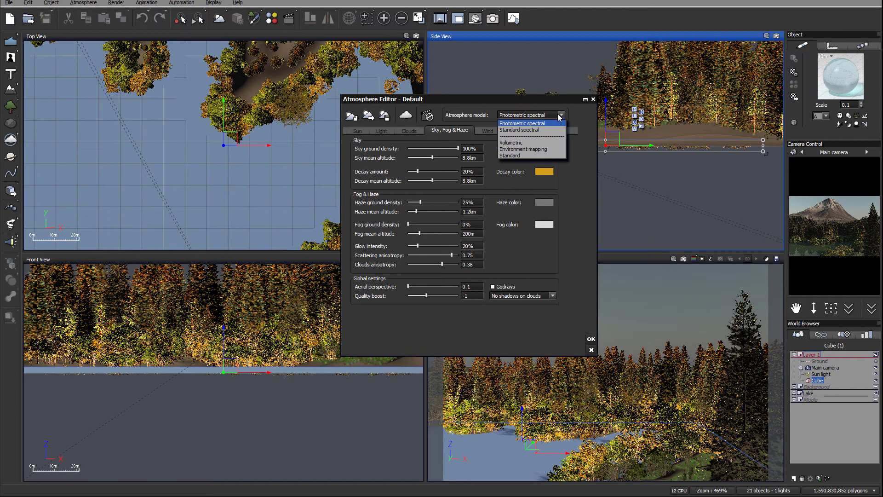
click(579, 115)
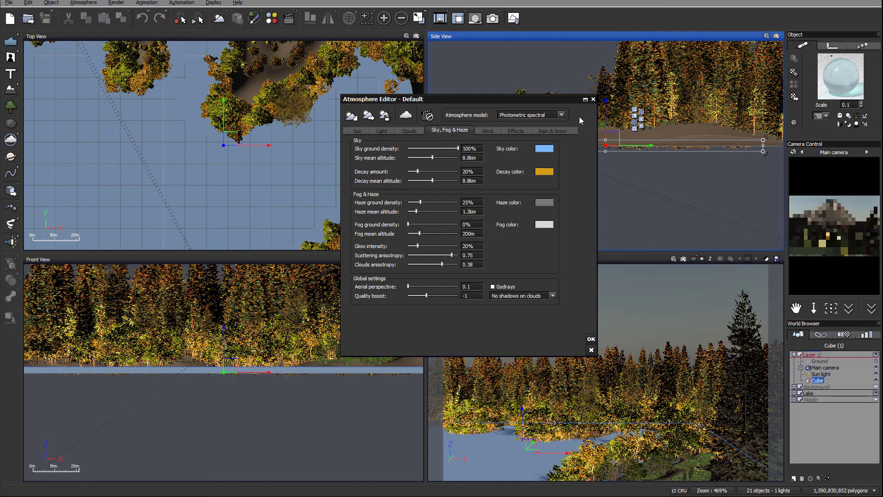
click(561, 115)
click(528, 128)
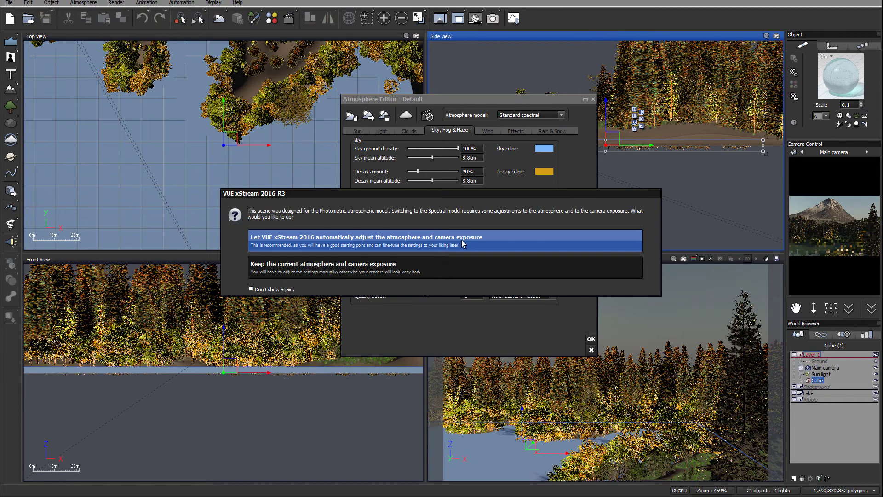
click(463, 244)
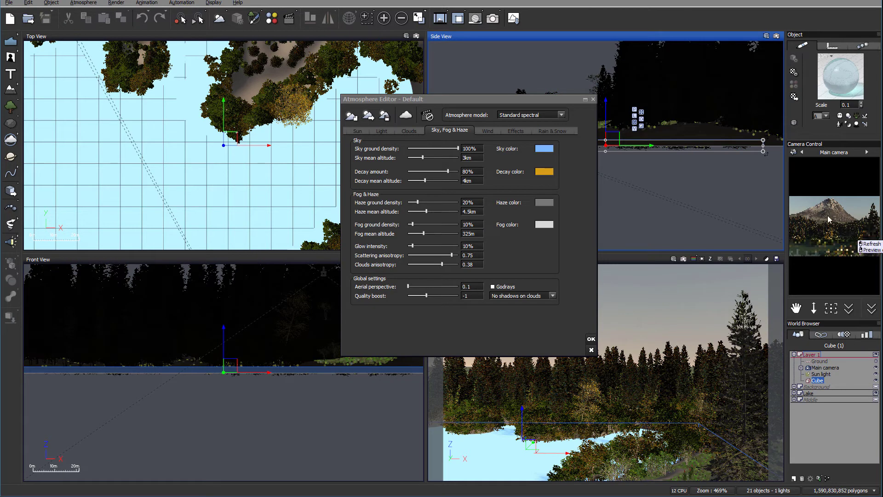
click(591, 339)
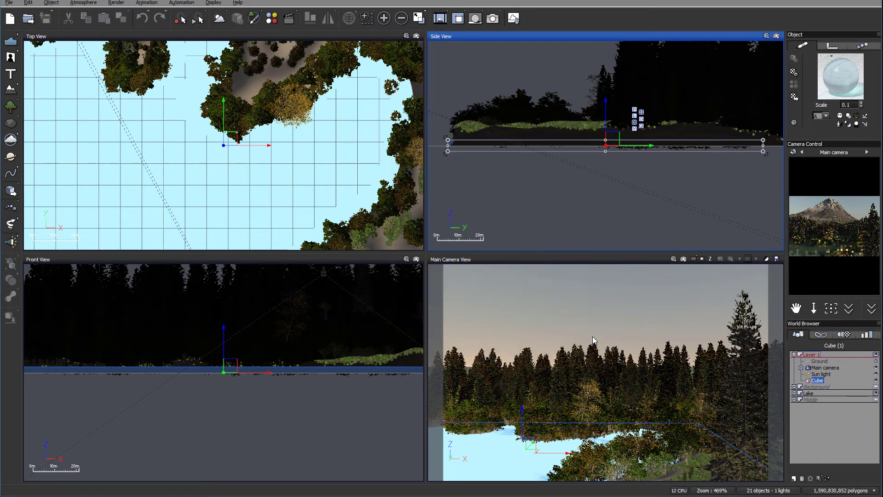
- Select the sun light and show the hidden Background and Middle layers
click(818, 375)
right_drag(217, 145, 348, 194)
scroll(349, 194, down, 4)
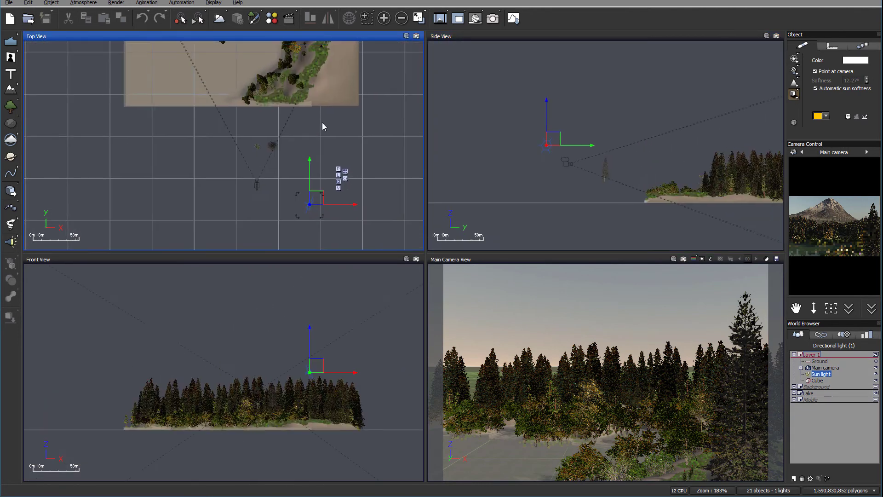
click(876, 386)
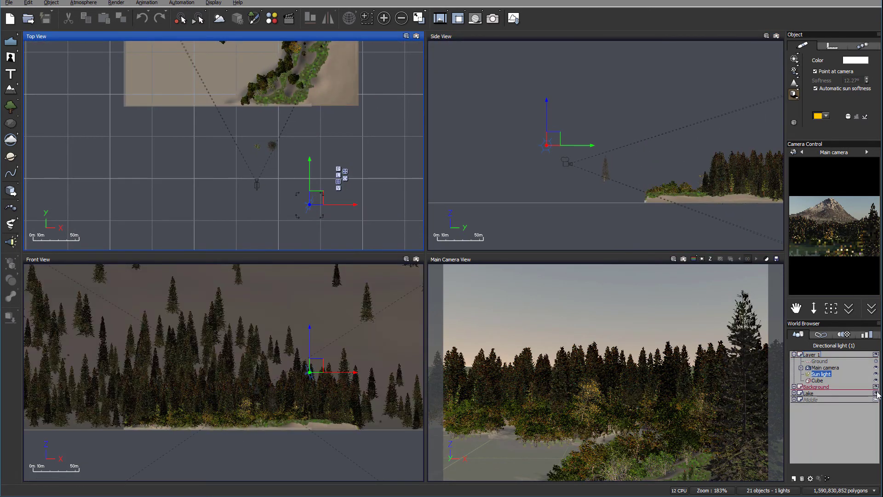
click(876, 399)
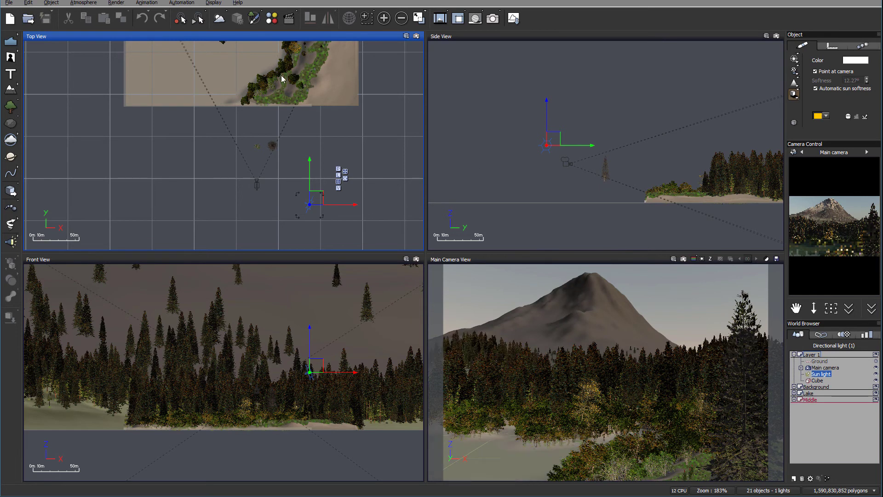
- Reposition the sun light forward toward the lake and slightly to the right, raising it a little above its starting height
drag(321, 198, 336, 167)
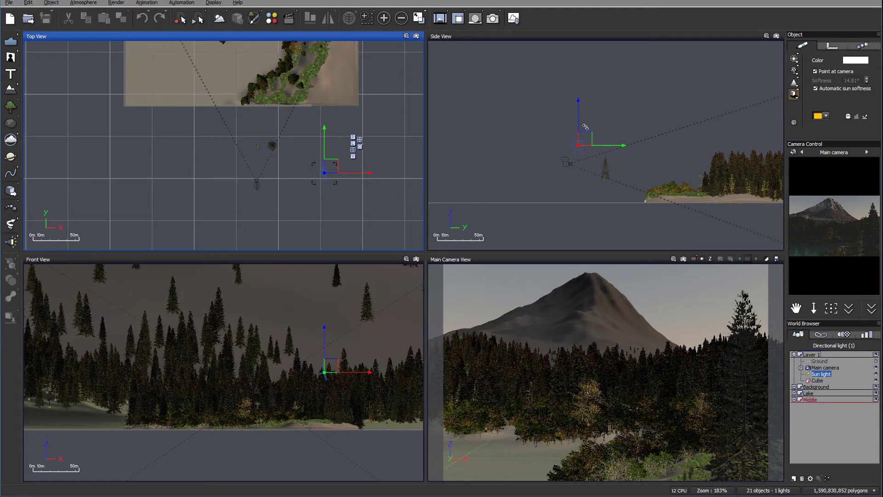
drag(579, 126, 578, 110)
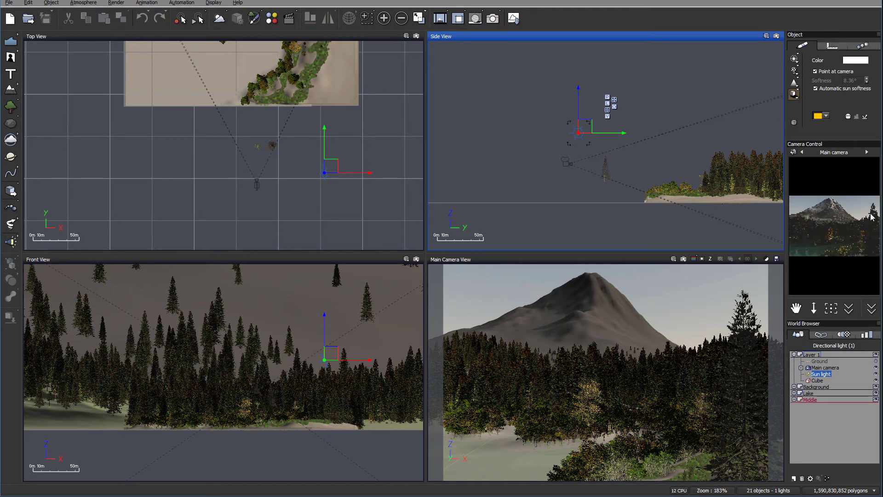
right_drag(350, 166, 363, 215)
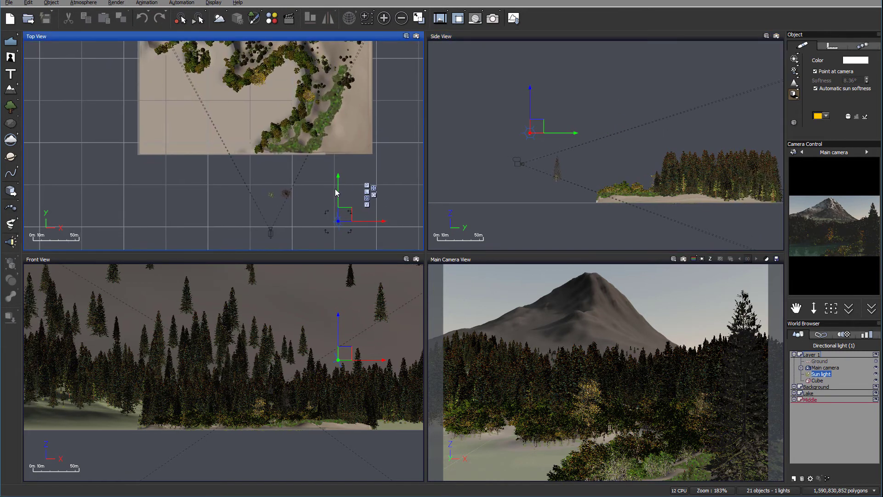
drag(338, 192, 329, 175)
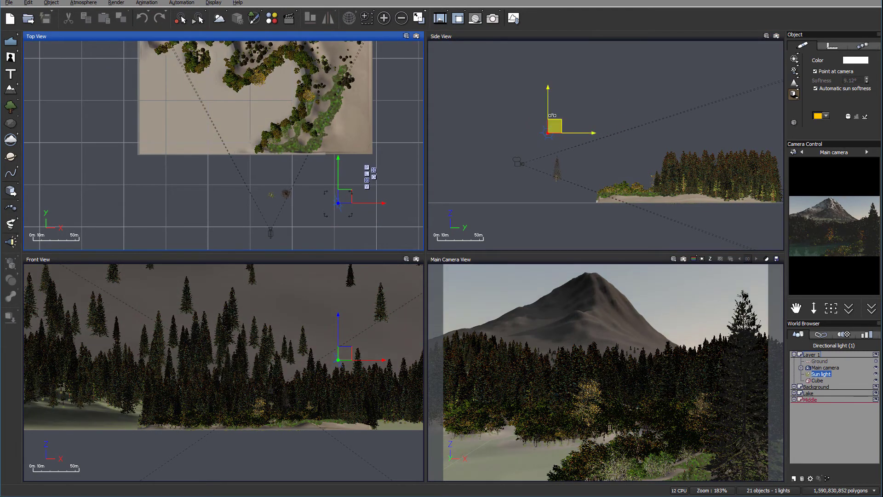
drag(548, 105, 549, 109)
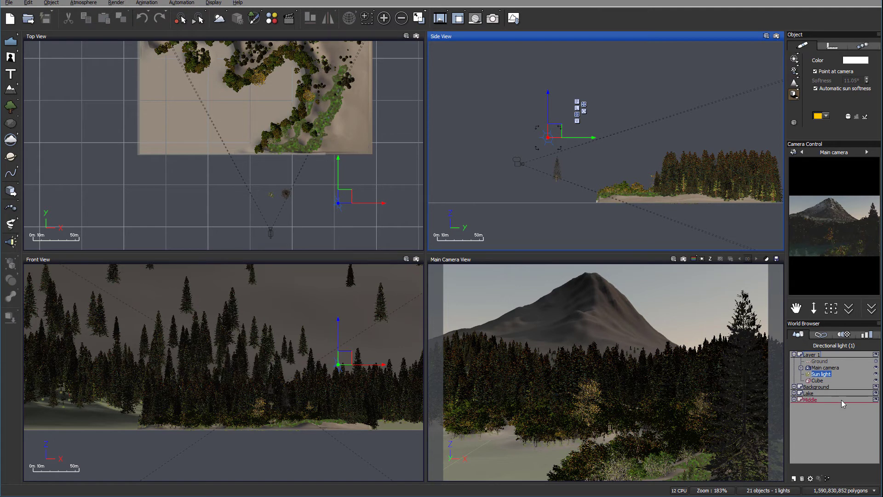
- Set the fading out of the Cube's water material to 40% and refresh the camera preview
click(817, 381)
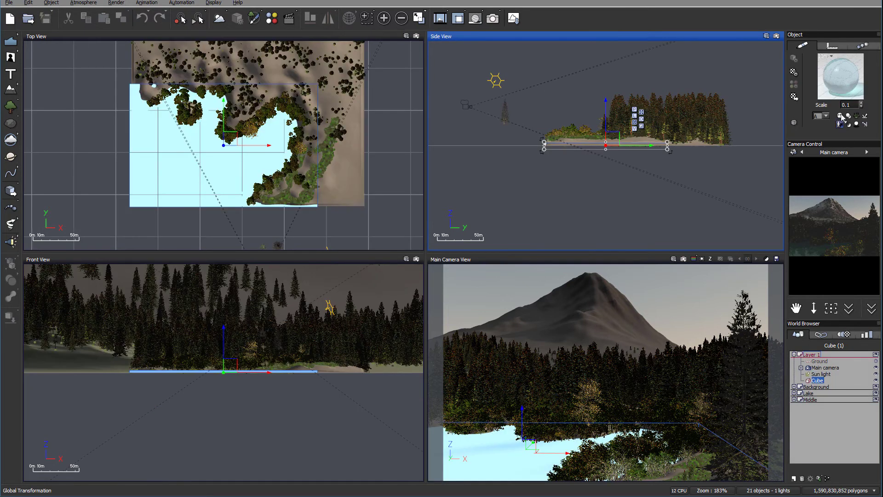
double_click(842, 85)
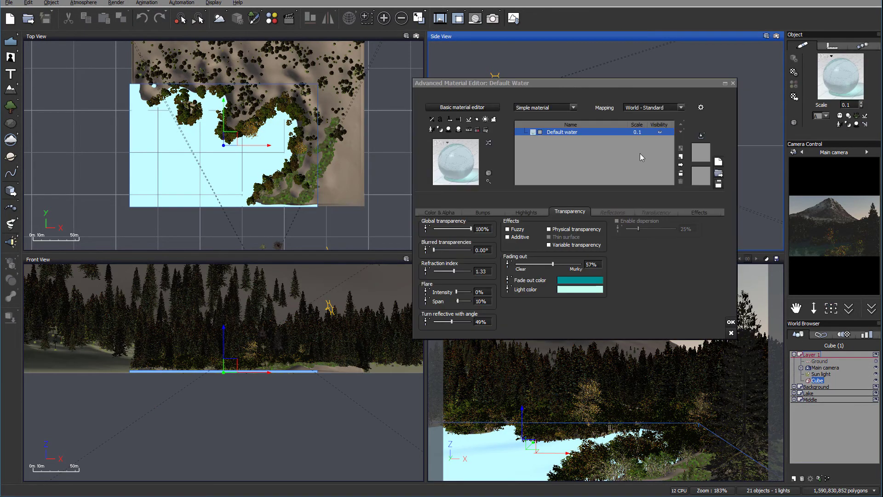
drag(553, 264, 541, 263)
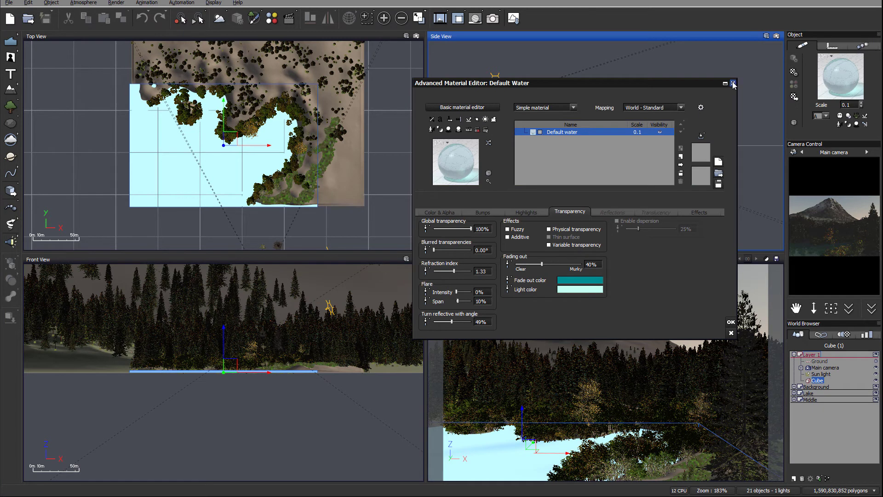
click(733, 83)
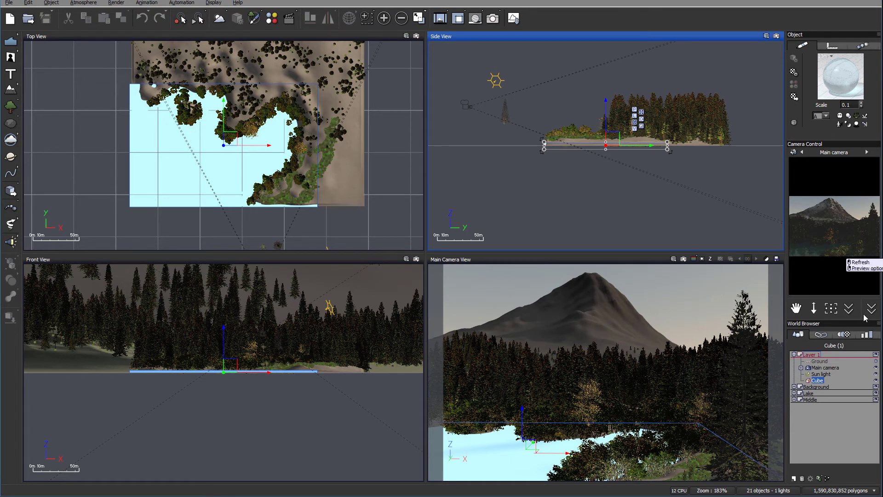
click(848, 242)
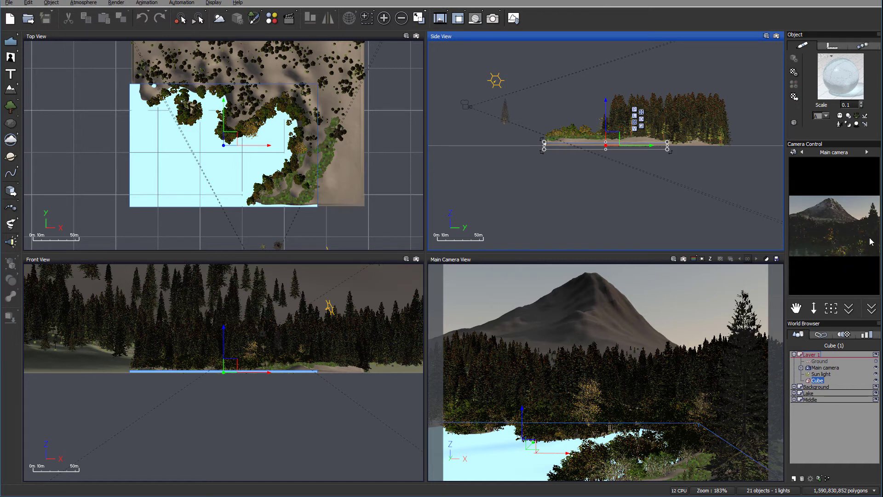
- Set the atmosphere's aerial perspective to 2.01 and widen the side panels to enlarge the camera preview
click(83, 3)
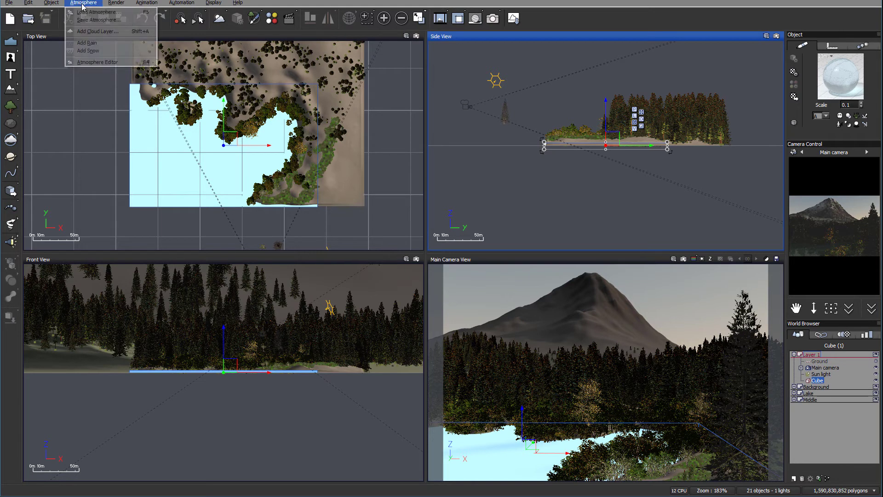
click(87, 62)
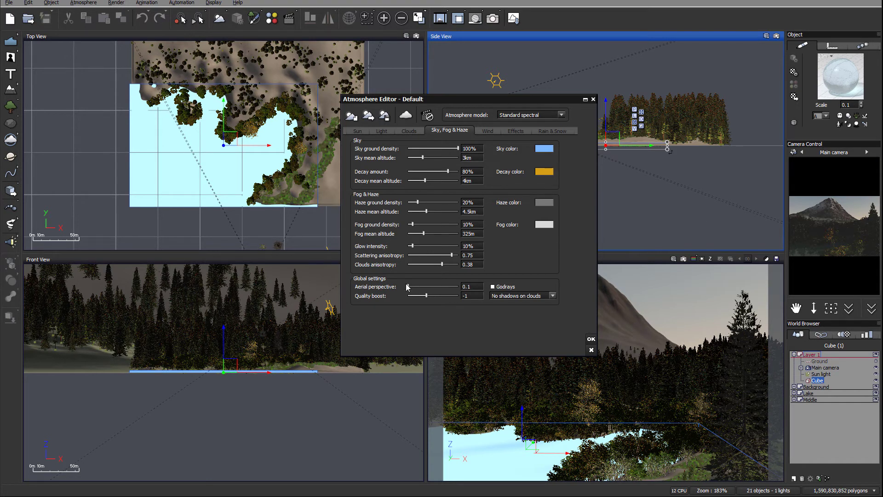
drag(407, 287, 440, 286)
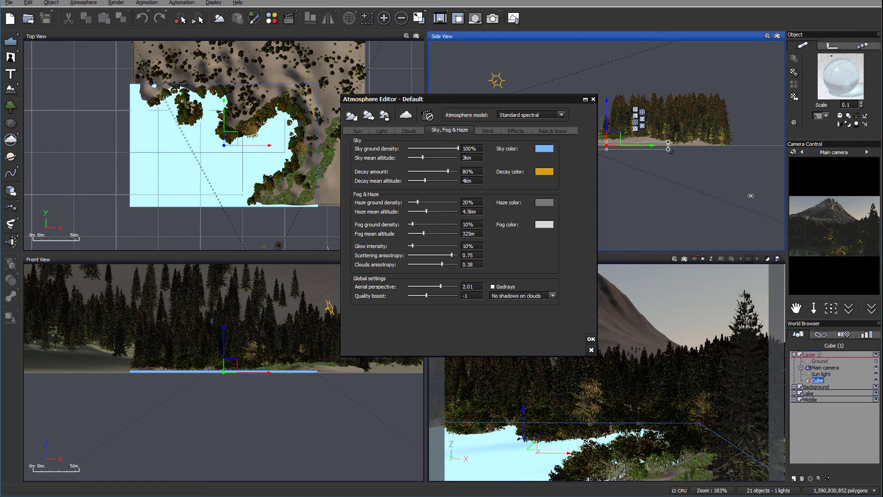
drag(786, 194, 753, 195)
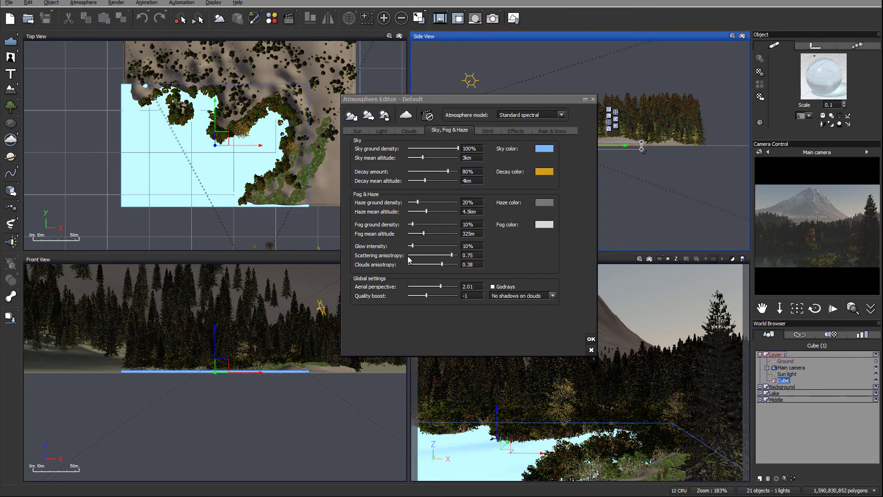
- Set the glow intensity to 18% and scattering anisotropy to 0.86, and refresh the camera preview
click(425, 244)
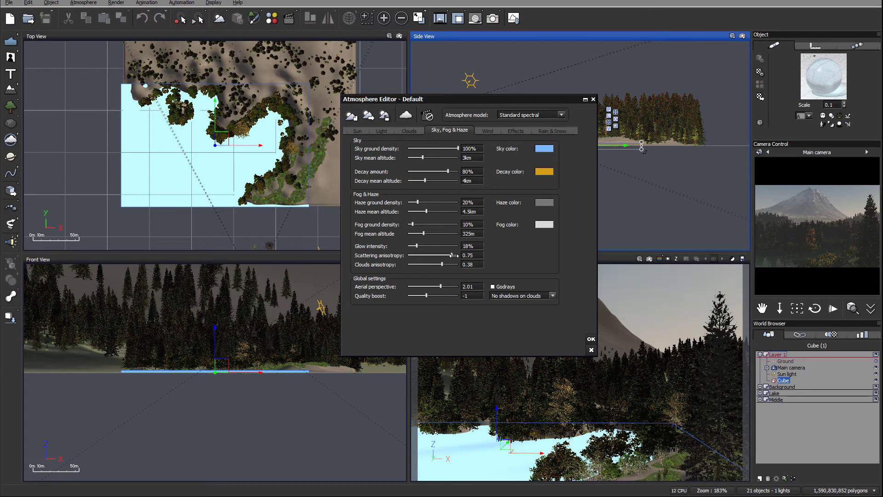
drag(452, 255, 454, 255)
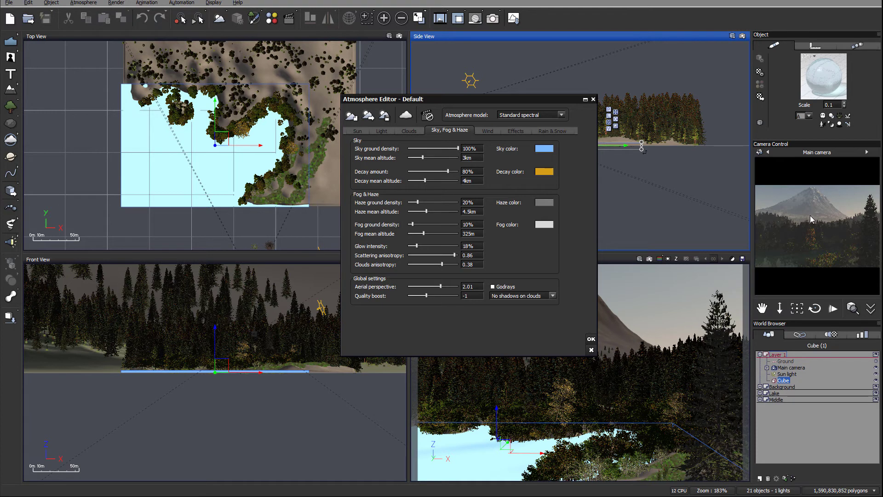
click(858, 199)
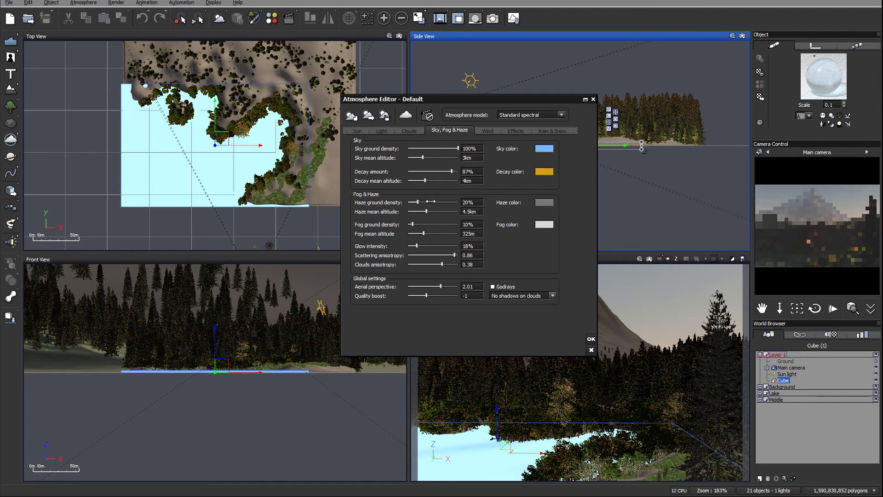
- Set the decay amount to 83%, haze ground density to 24%, fog ground density to 26% and aerial perspective to 1.56, and refresh the preview
drag(427, 224, 434, 224)
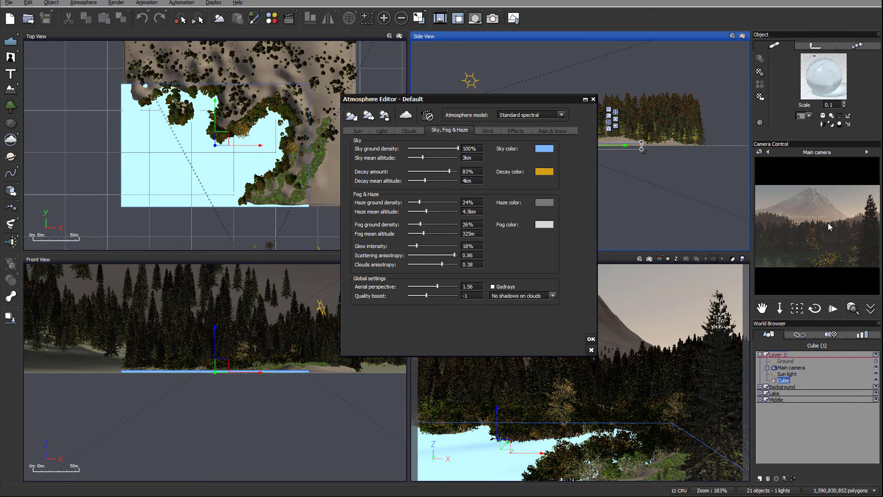
click(791, 228)
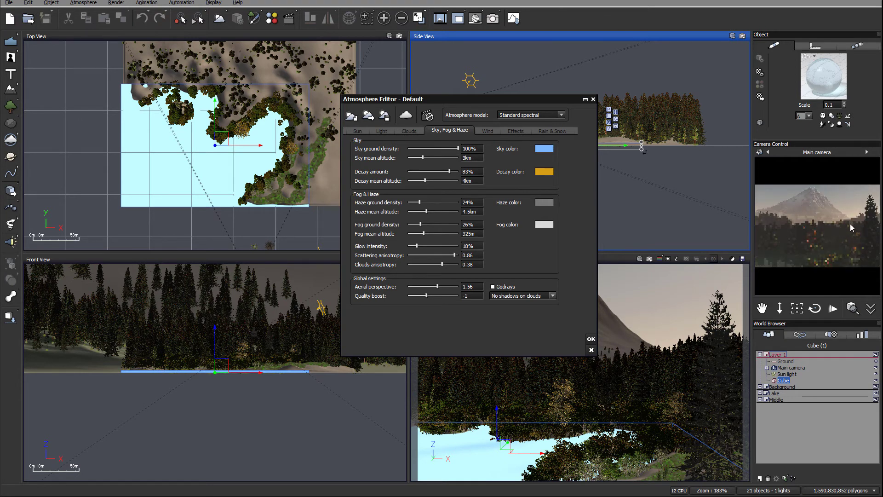
- Set glow intensity to 14%, scattering anisotropy to 0.81, haze and fog ground density to 15%, fog mean altitude to 190.25 m and aerial perspective to 1.7
drag(425, 243, 453, 255)
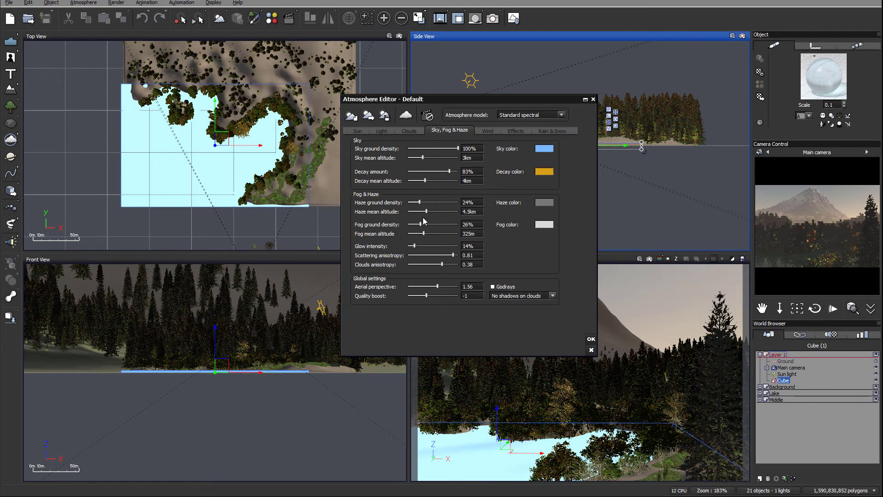
drag(426, 224, 417, 202)
drag(437, 286, 438, 286)
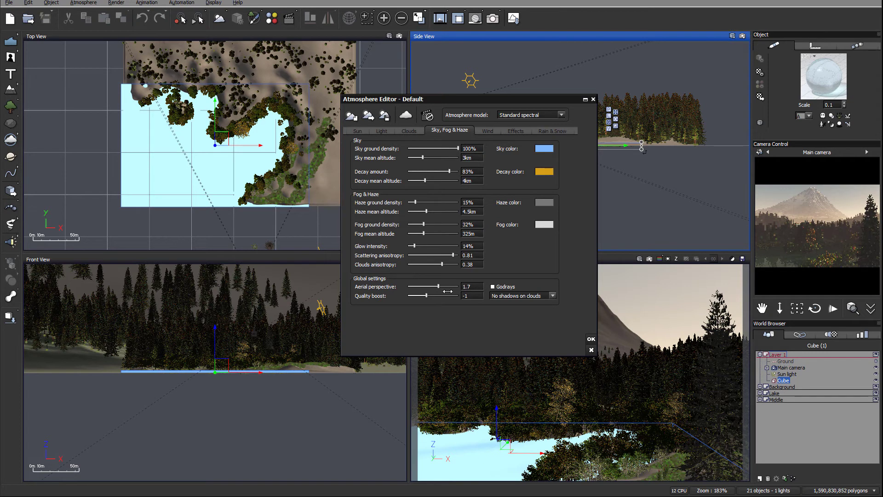
drag(427, 225, 421, 233)
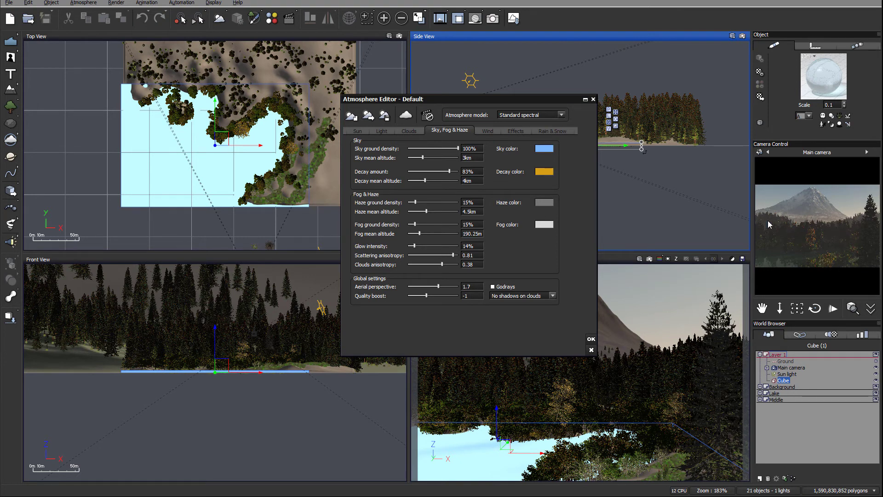
- Set the atmosphere's aerial perspective to 2.18 and its light intensity to +1.29, and refresh the camera preview
drag(438, 286, 444, 286)
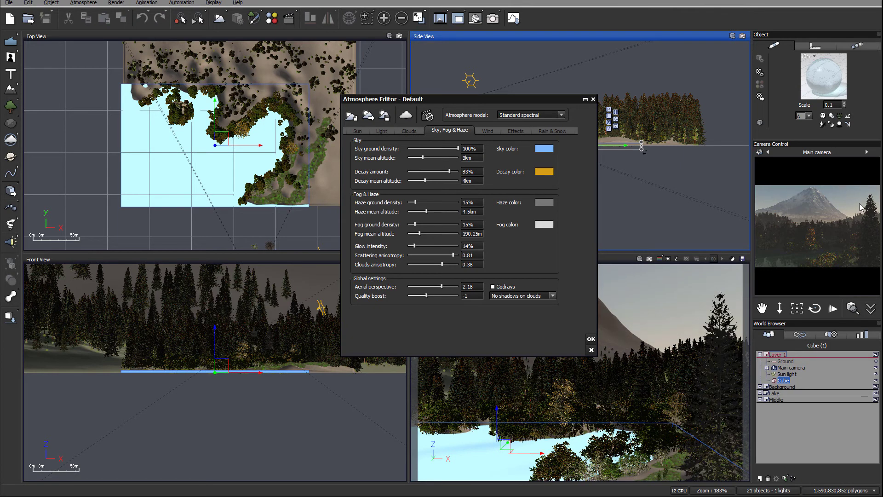
click(383, 130)
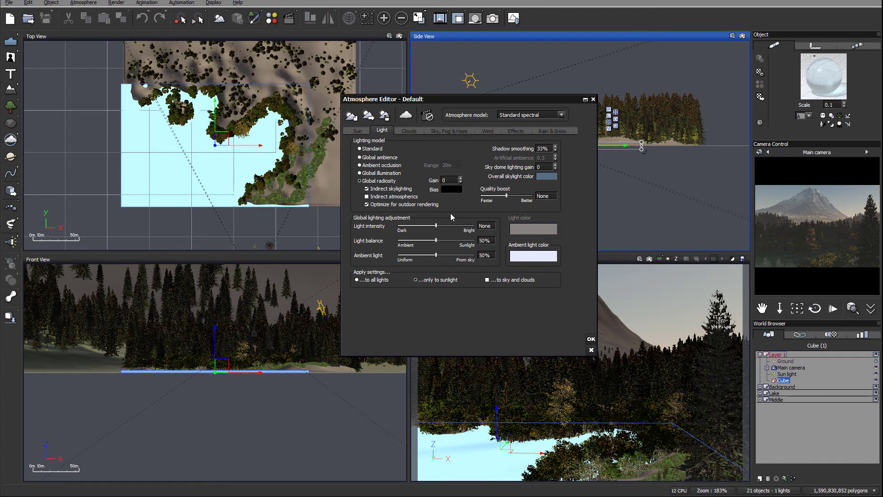
click(438, 224)
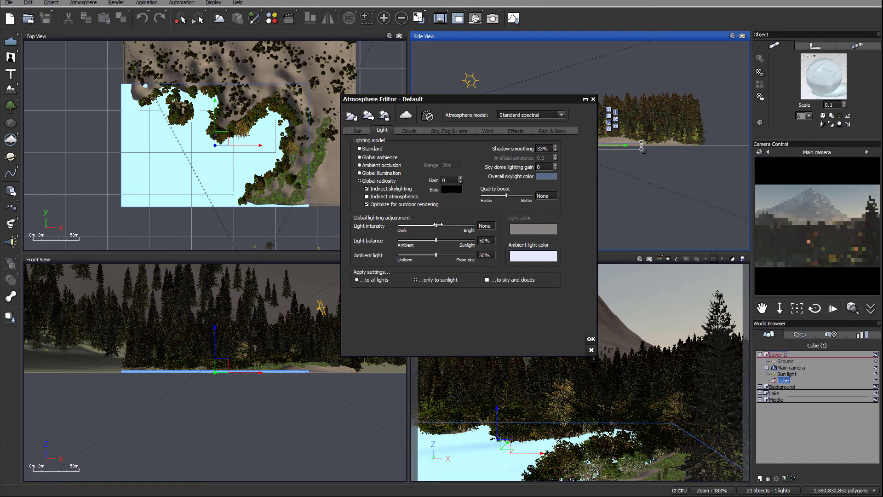
drag(438, 224, 461, 225)
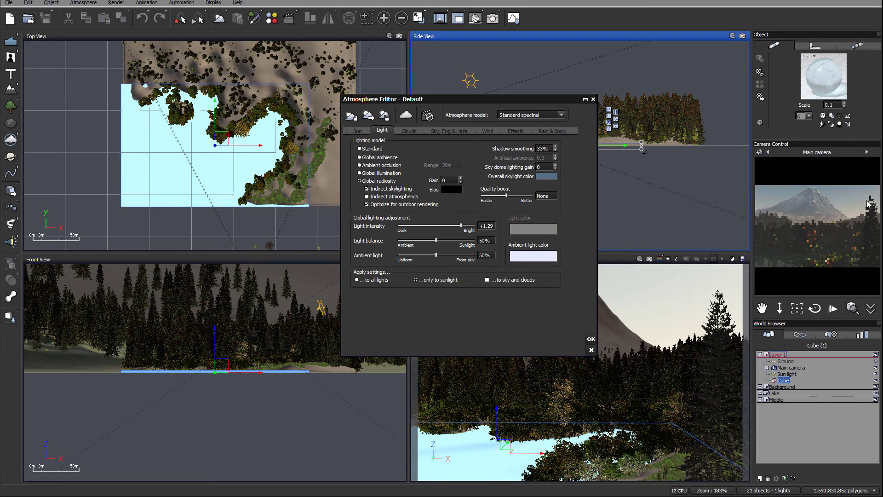
click(824, 222)
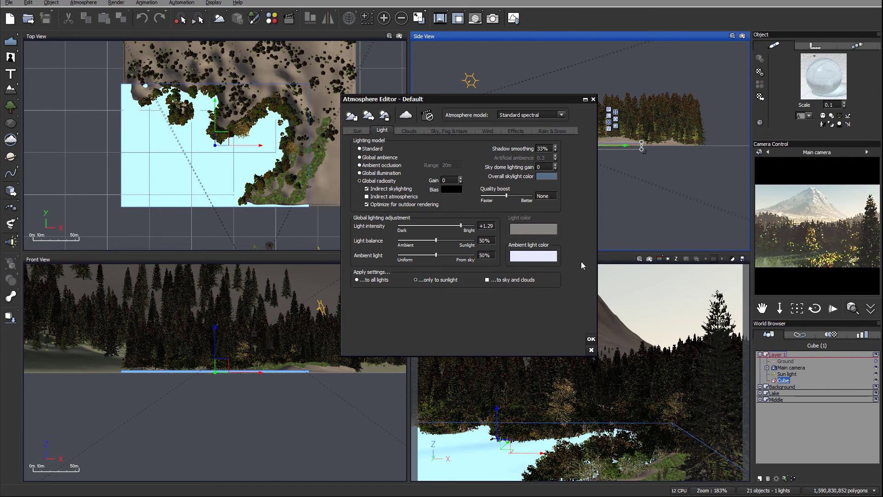
- Lower the sun light slightly in the side view and refresh the camera preview
drag(510, 98, 374, 120)
click(788, 374)
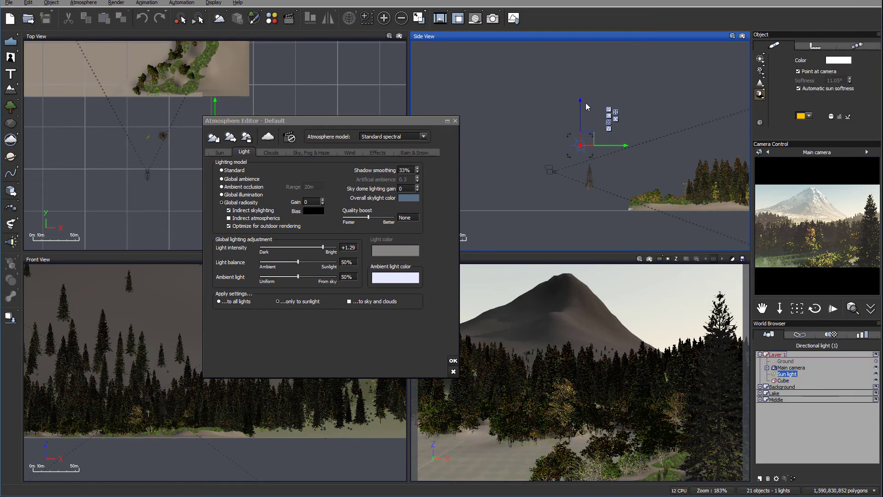
drag(578, 107, 585, 119)
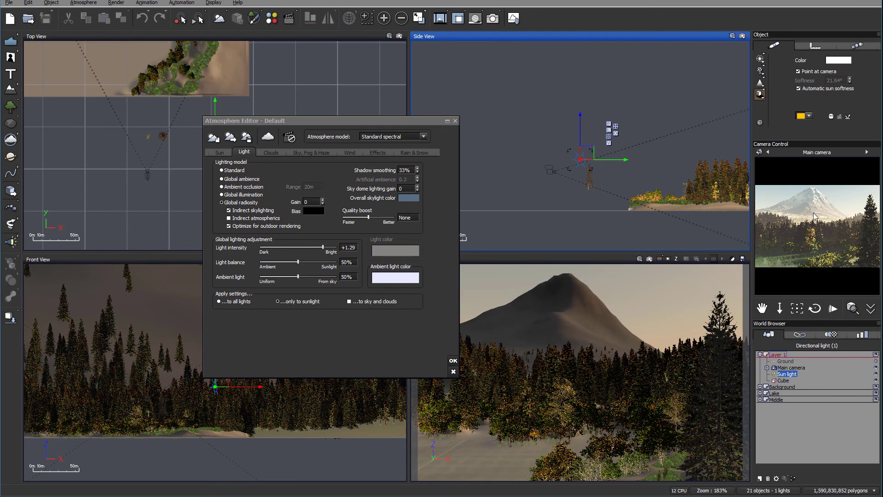
right_click(793, 230)
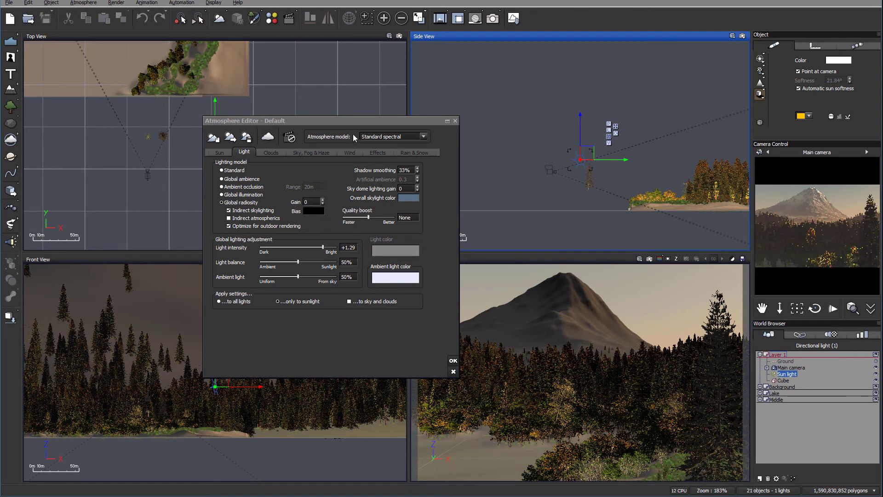
- Set the light intensity to +1.13 and the ambient light color to light blue with hue 141, luminance 169 and saturation 154
drag(353, 121, 441, 113)
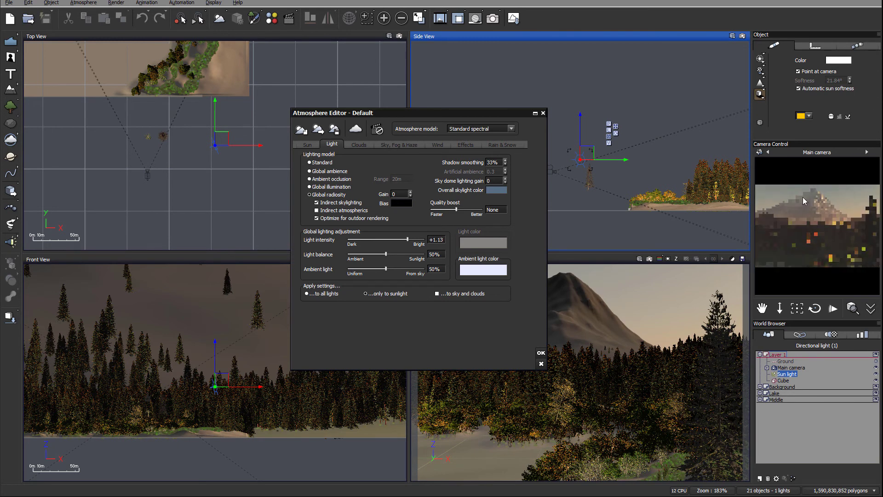
right_click(490, 270)
click(517, 275)
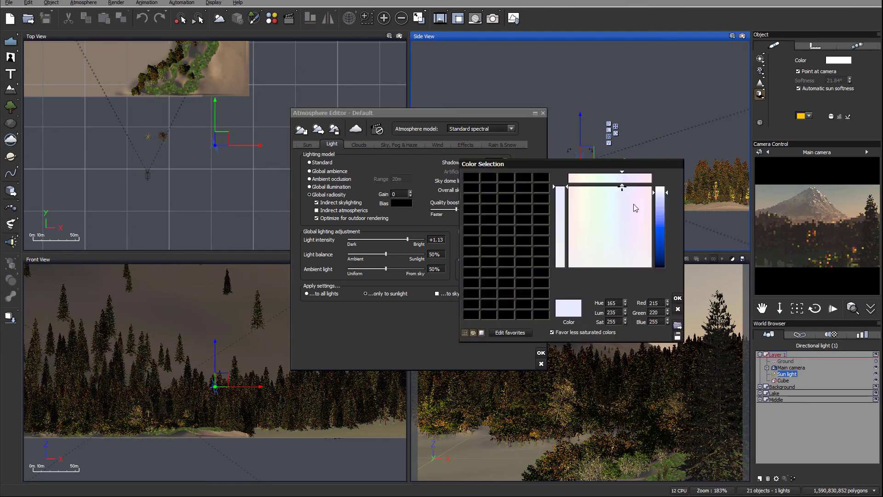
click(614, 218)
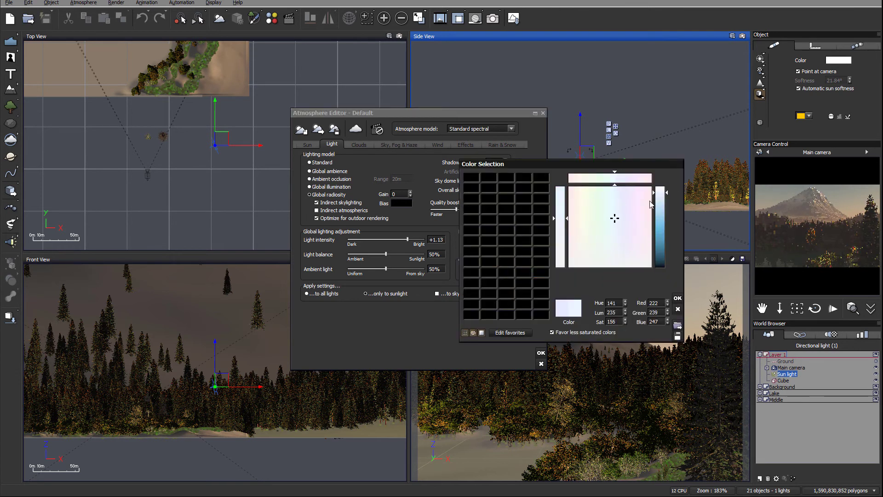
click(660, 212)
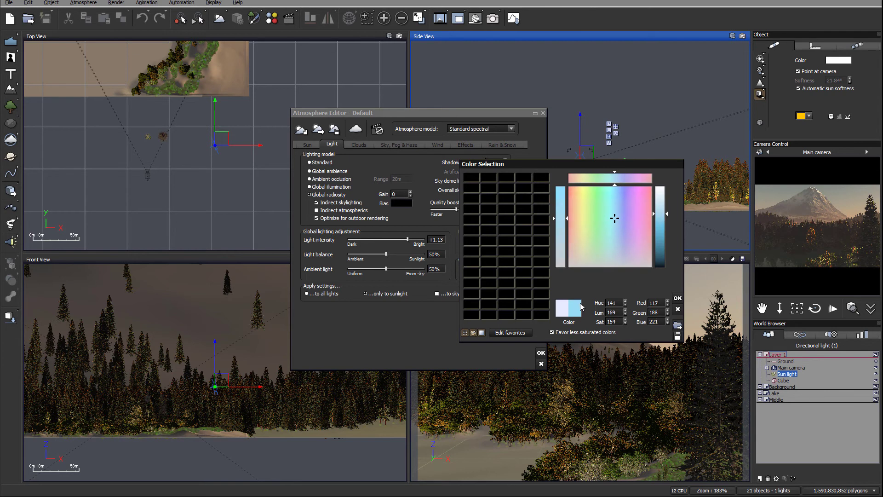
click(677, 299)
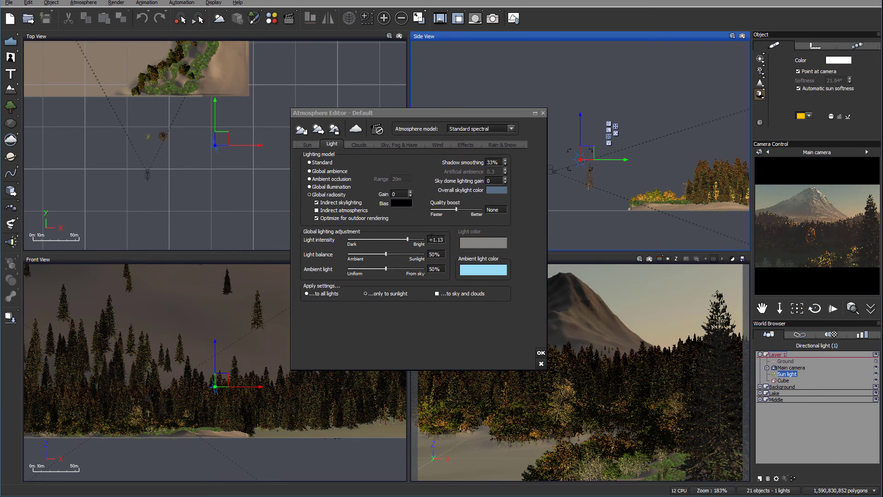
- Set the light intensity to +1.32 and the light balance to 41%, and accept the atmosphere settings
click(416, 239)
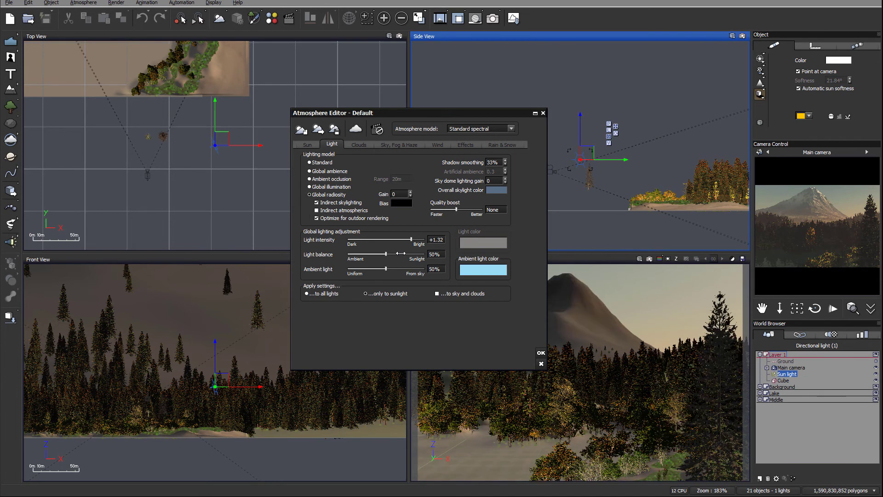
drag(398, 254, 389, 254)
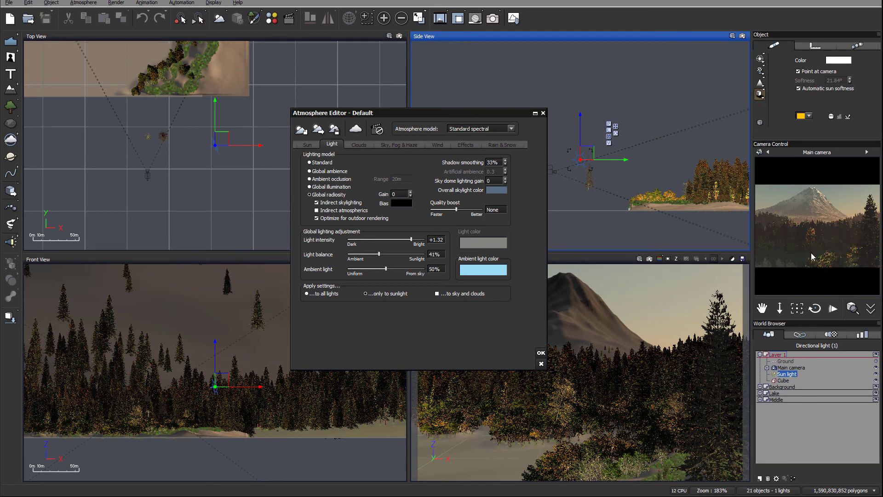
click(541, 353)
- Change the fade out color of the cube's Default Water material to dark blue with hue 152, luminance 46 and saturation 255
click(783, 380)
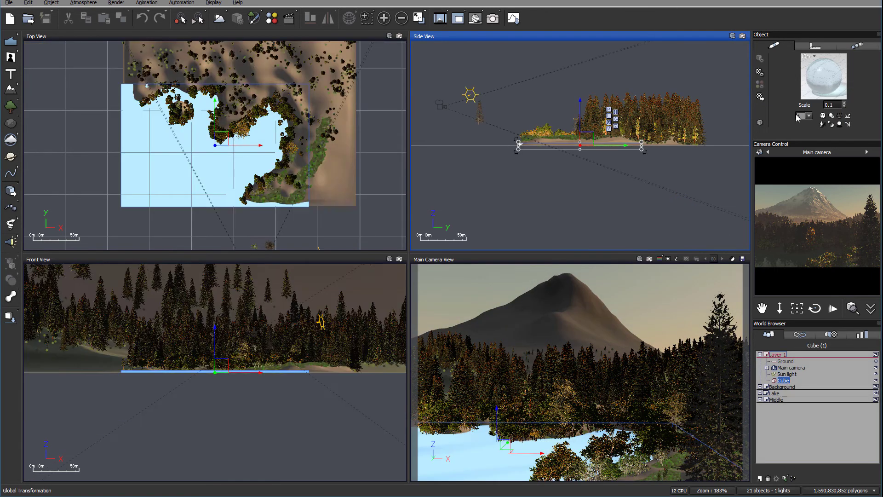
double_click(821, 74)
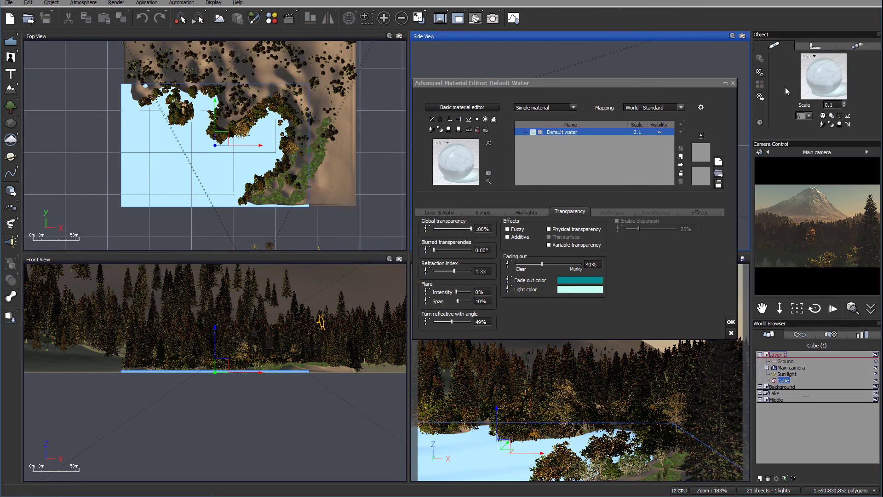
double_click(592, 282)
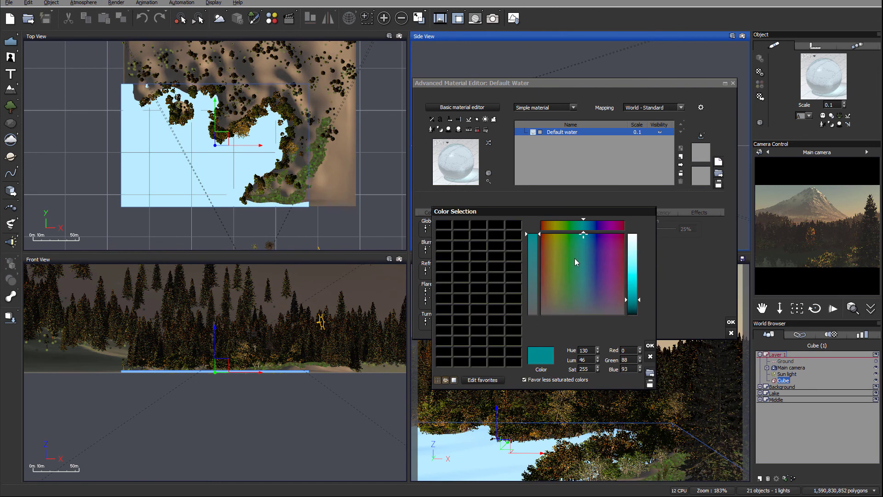
drag(585, 237, 592, 234)
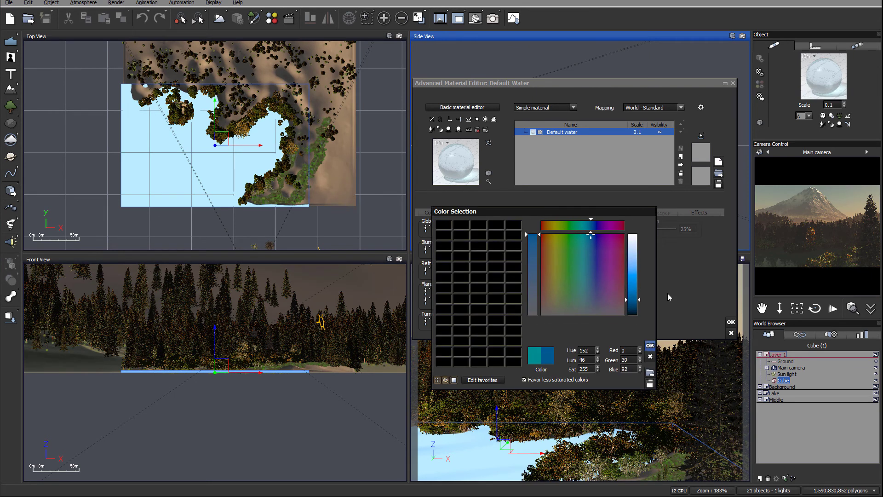
key(Return)
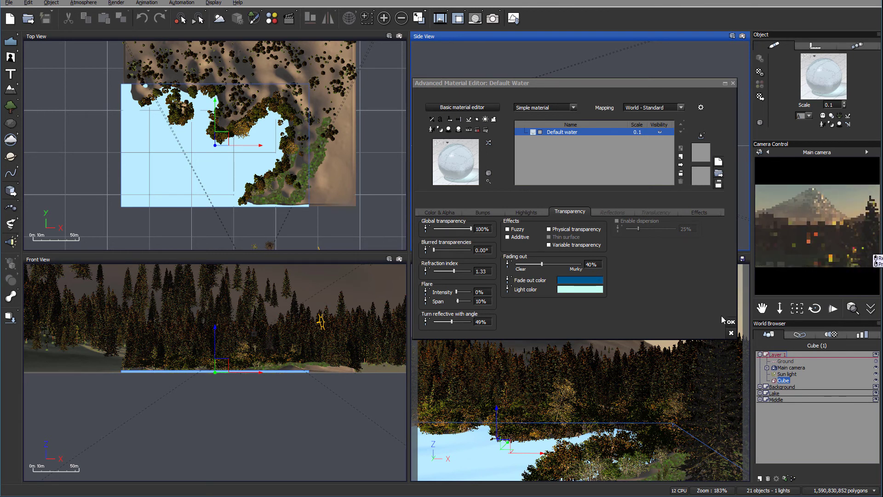
click(731, 322)
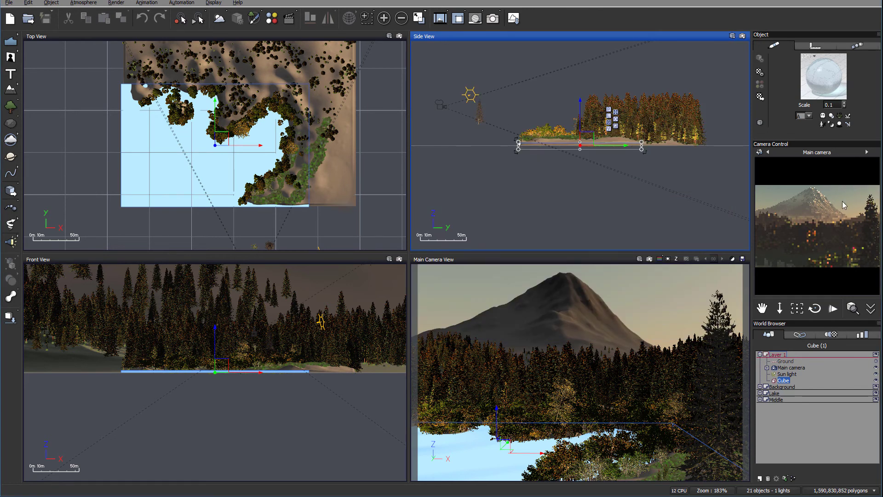
- Set the preset render quality to Final at 800x533 in the render options
click(496, 19)
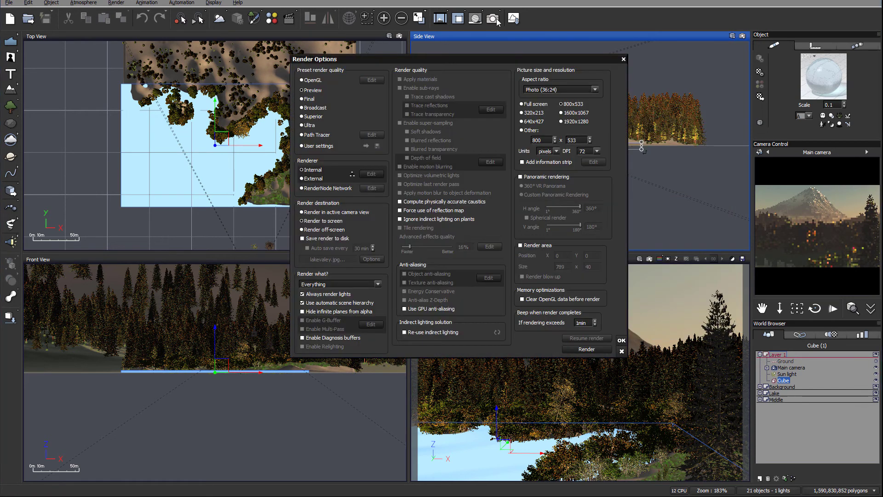
click(308, 99)
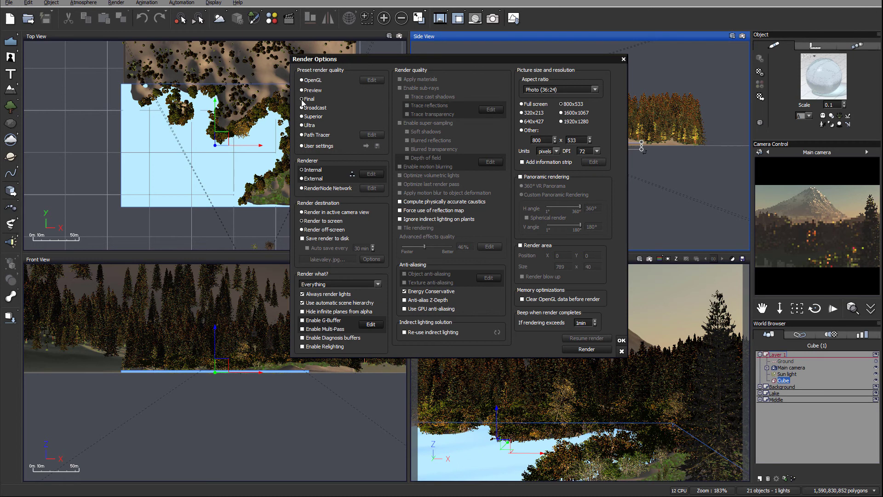
click(621, 340)
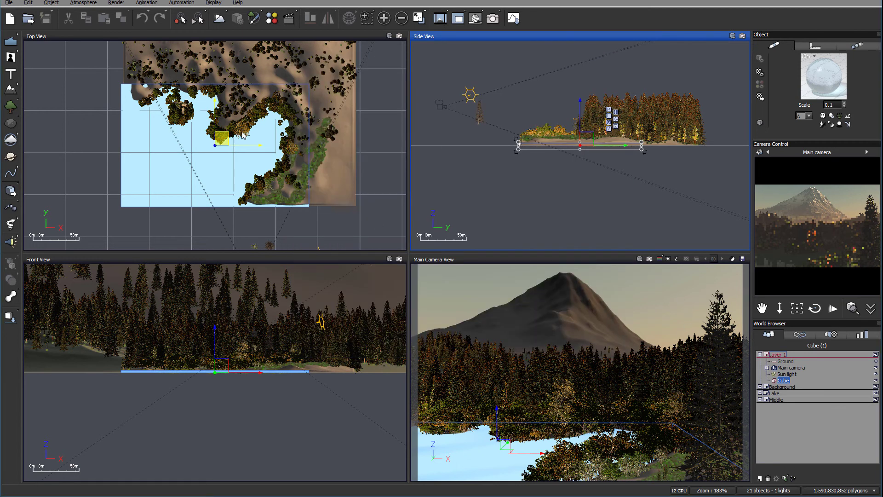
- Save the scene and render the main camera view, closing the render display when it finishes
click(11, 3)
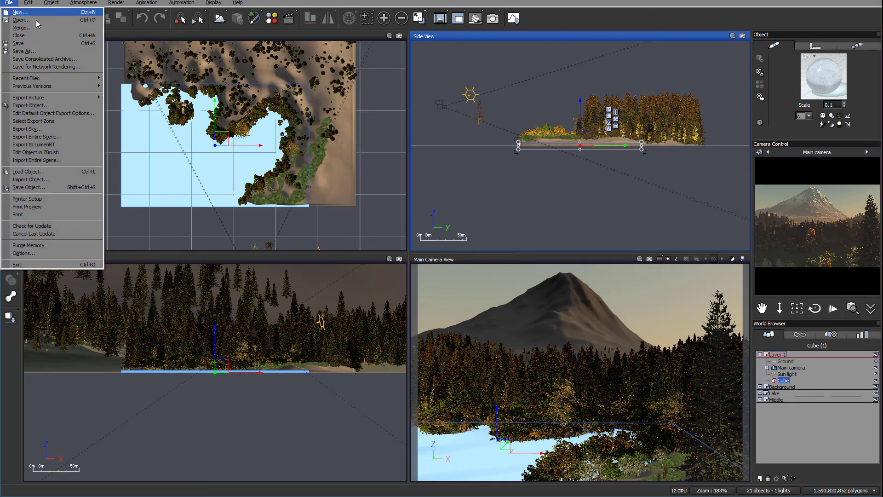
click(36, 44)
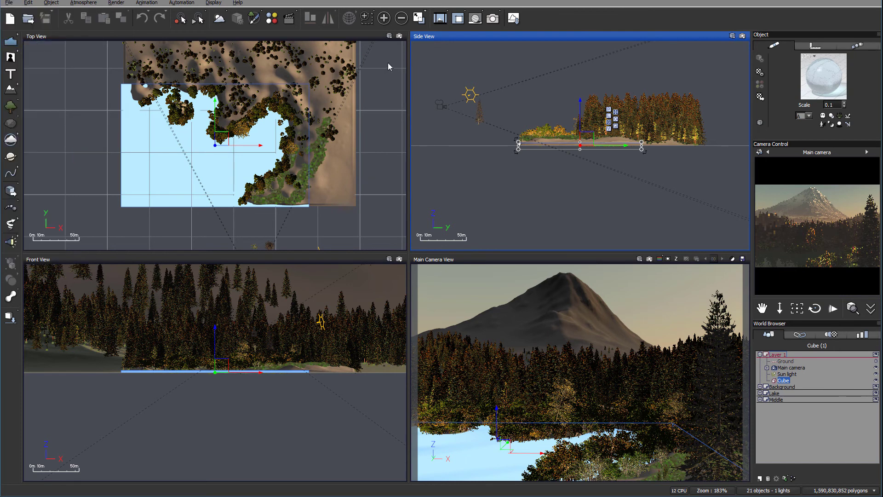
click(492, 19)
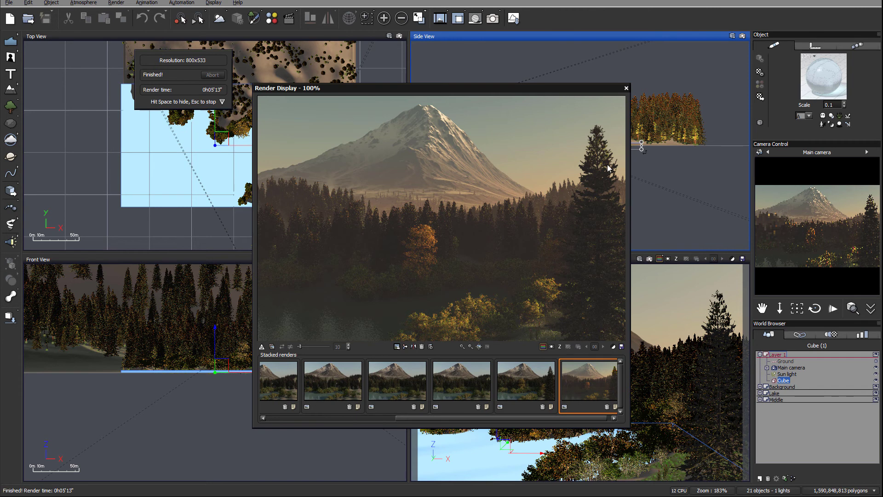
click(625, 89)
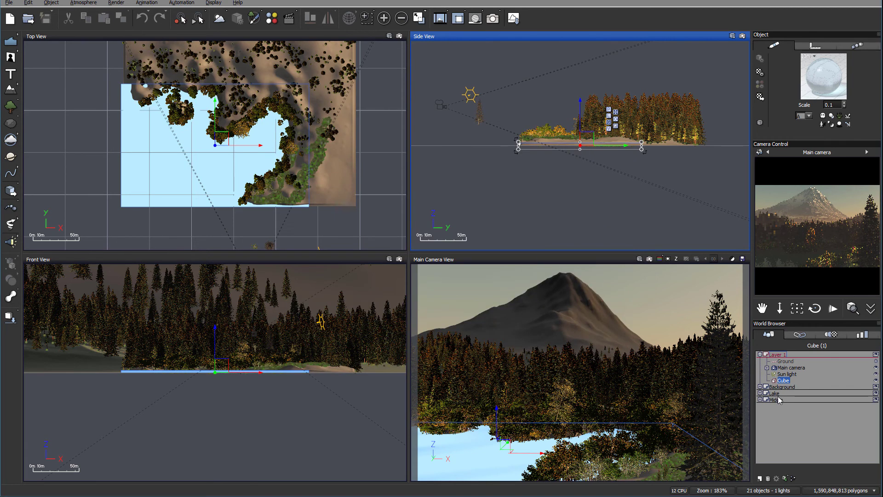
- Select Hydrangea Paniculata3, 4 and 5 in the Lake layer and scale the three plants down together in the side view
click(760, 393)
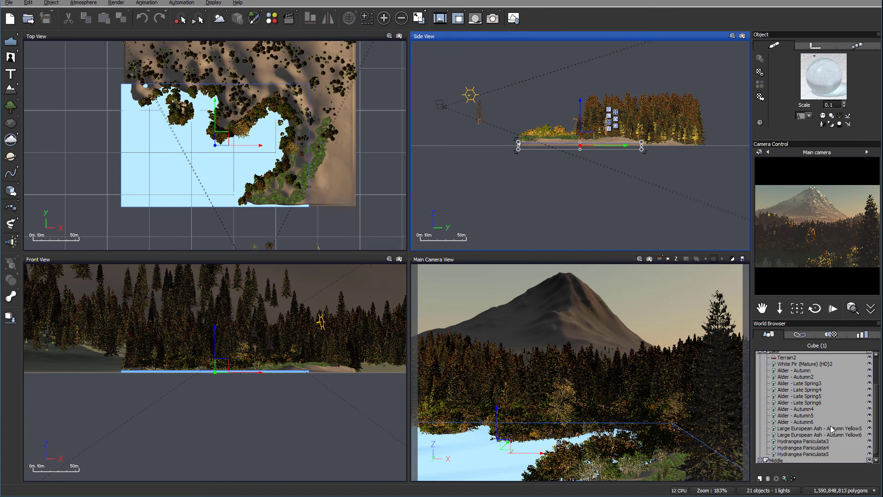
click(810, 441)
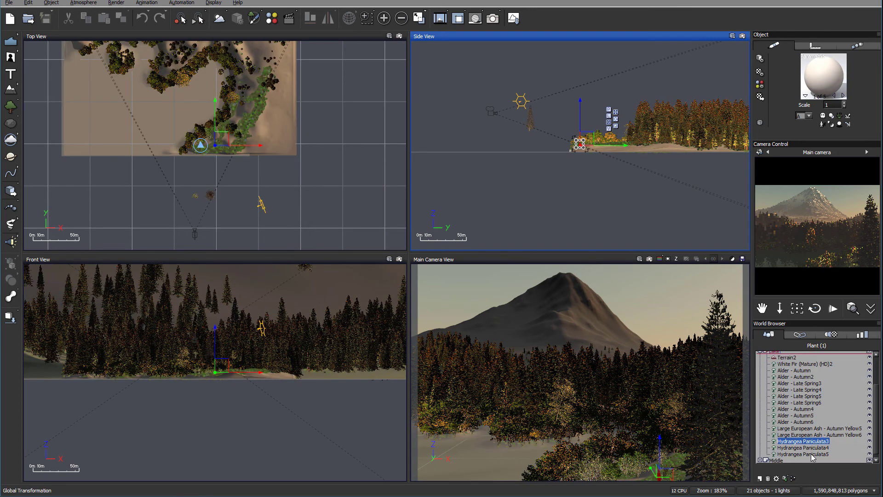
shift+click(810, 453)
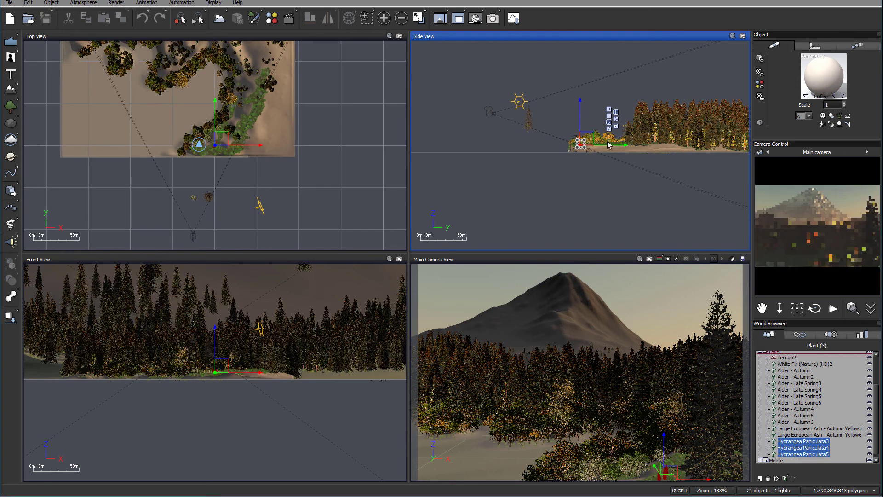
scroll(548, 136, up, 10)
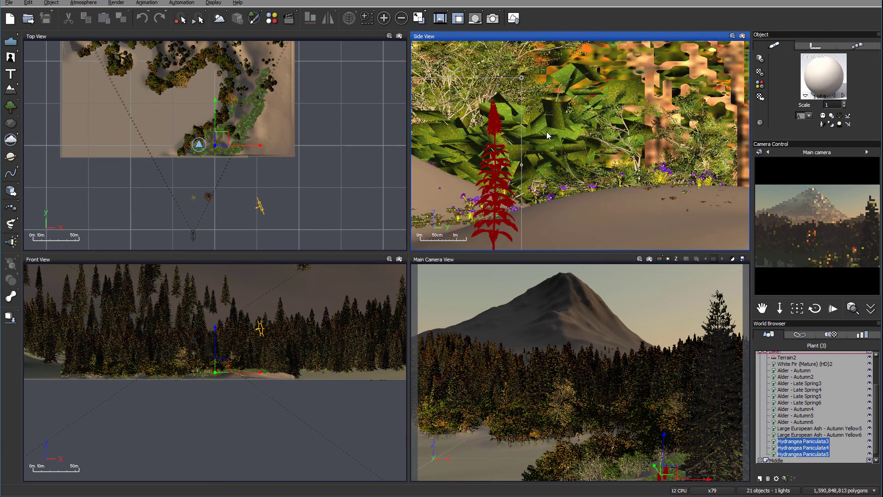
scroll(543, 127, down, 4)
drag(531, 103, 523, 121)
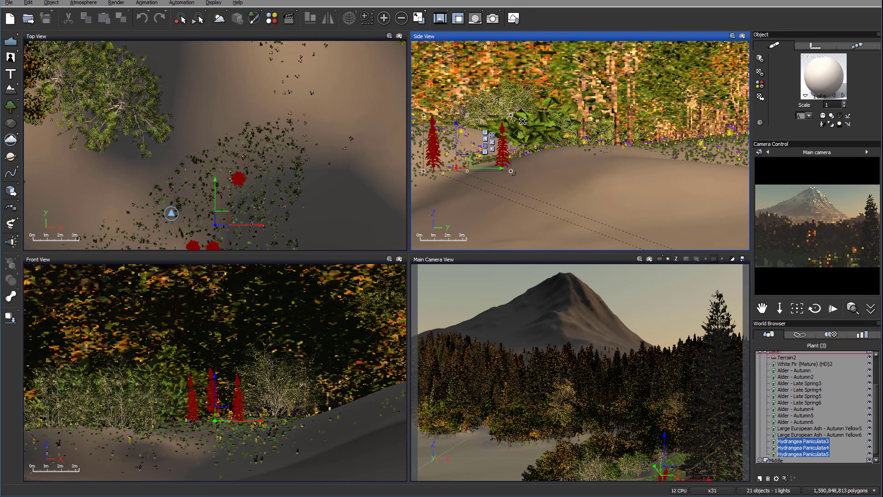
drag(426, 118, 520, 135)
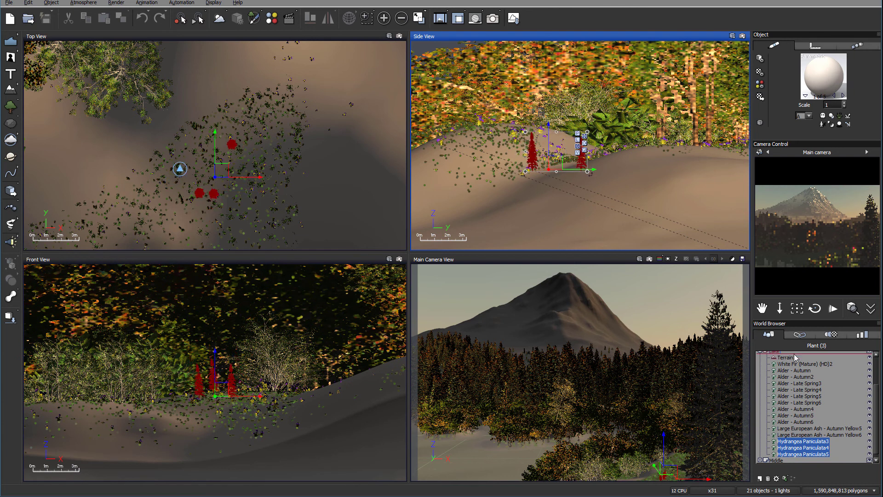
scroll(796, 372, up, 1)
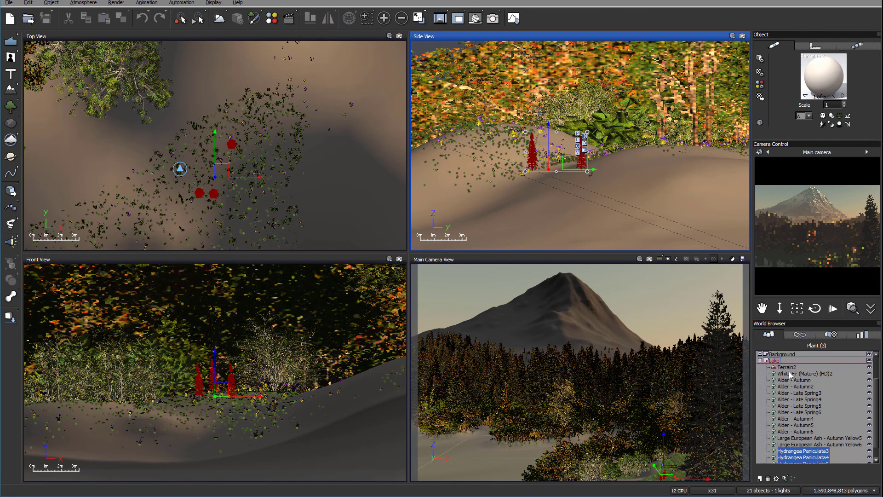
- Move the Background layer's mountain terrain farther from the camera and rotate it slightly counterclockwise in the top view
click(760, 361)
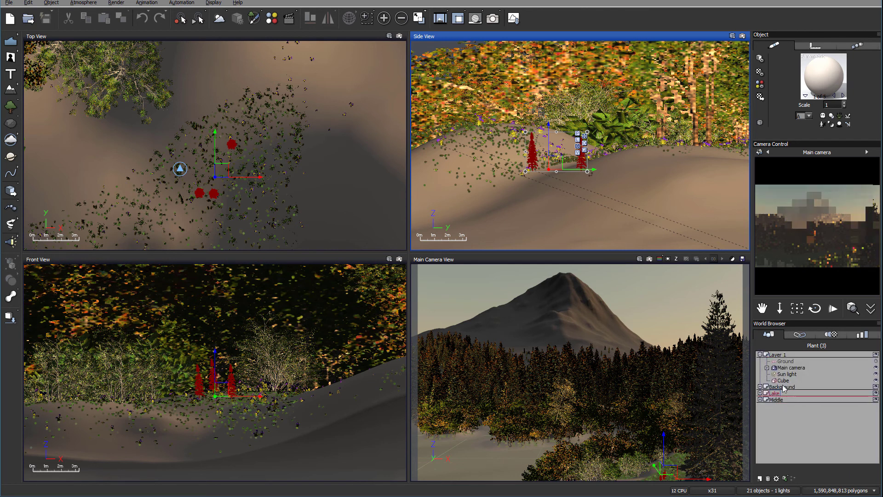
click(760, 387)
click(785, 394)
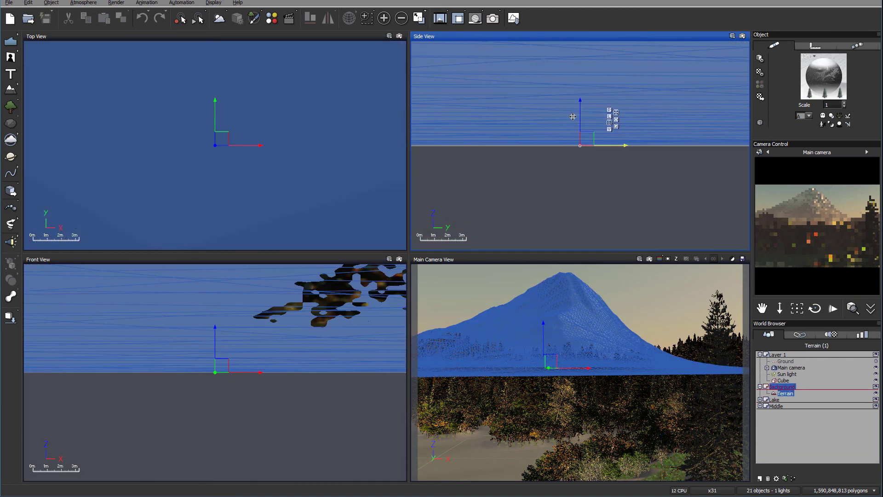
scroll(604, 177, down, 5)
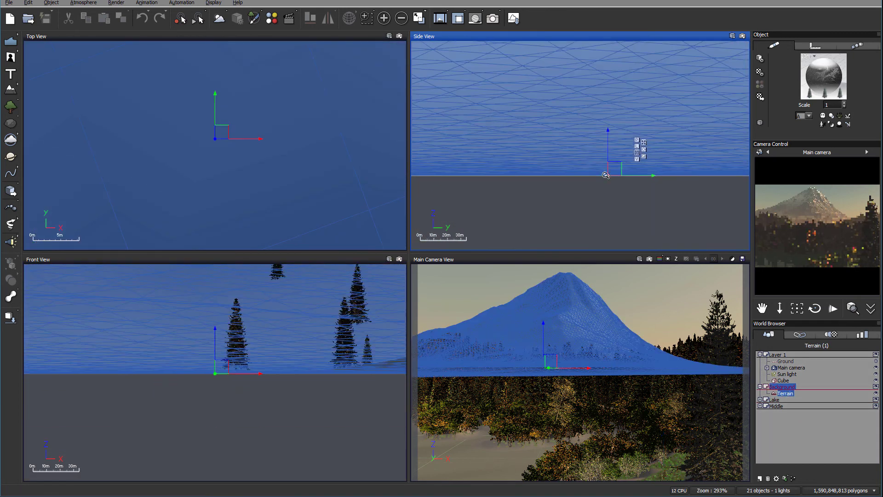
scroll(604, 176, down, 5)
right_drag(690, 148, 631, 147)
drag(703, 128, 642, 138)
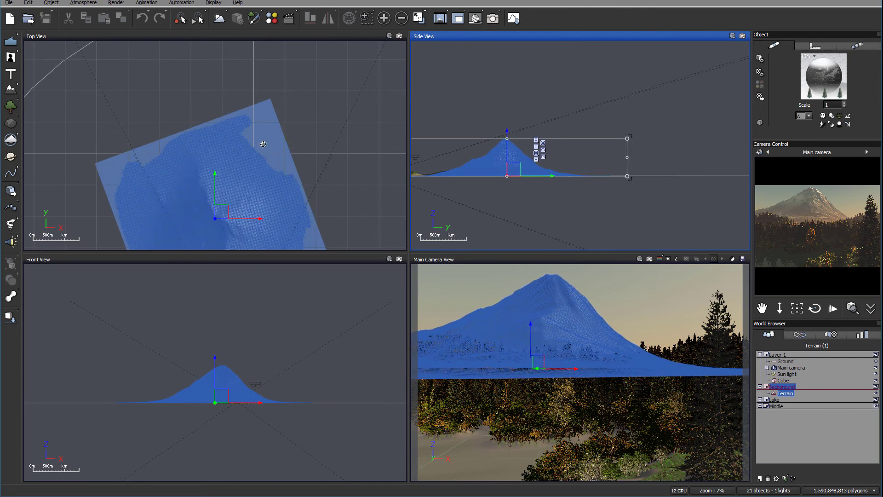
drag(223, 210, 222, 193)
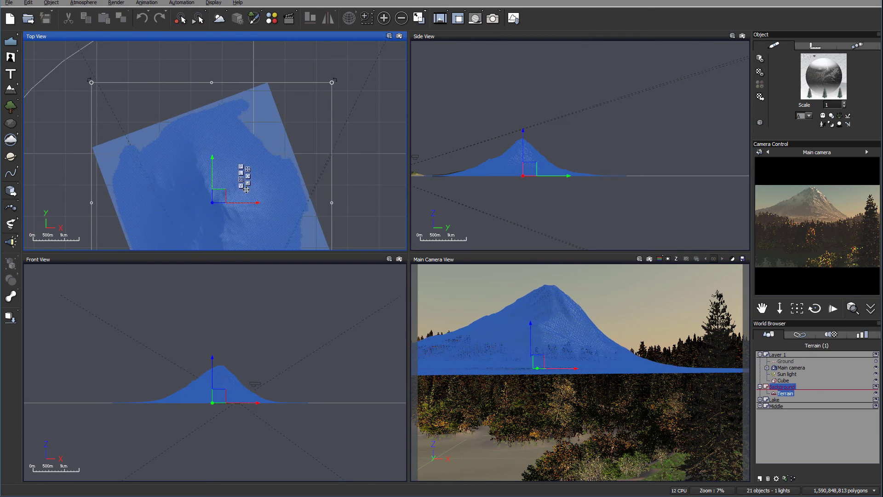
drag(338, 82, 343, 70)
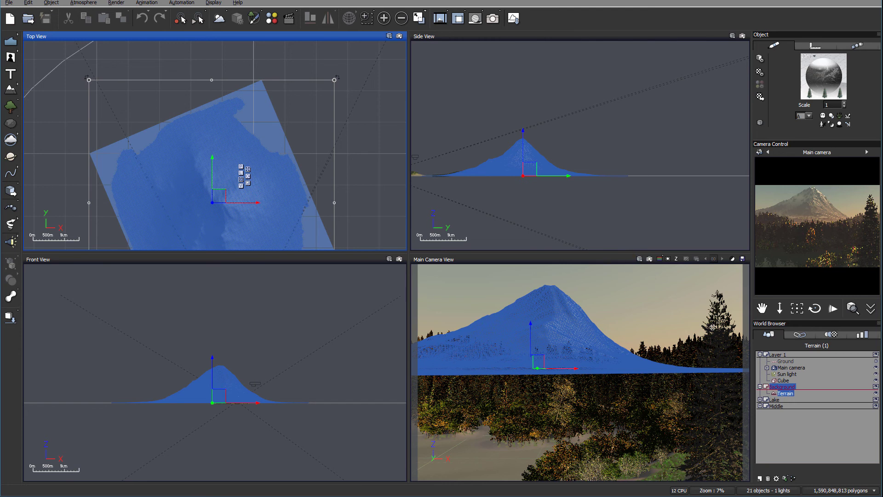
- Set the atmosphere's light balance to 51% in the global lighting adjustment
click(73, 3)
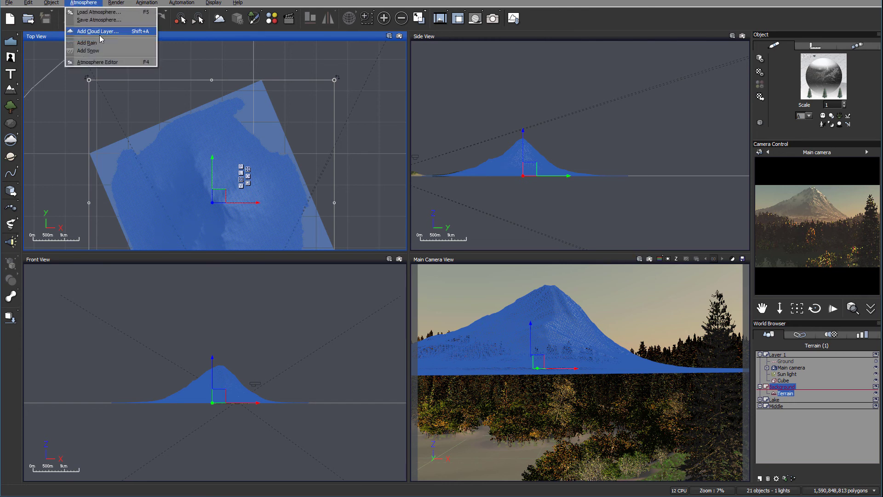
click(92, 60)
drag(390, 249, 386, 253)
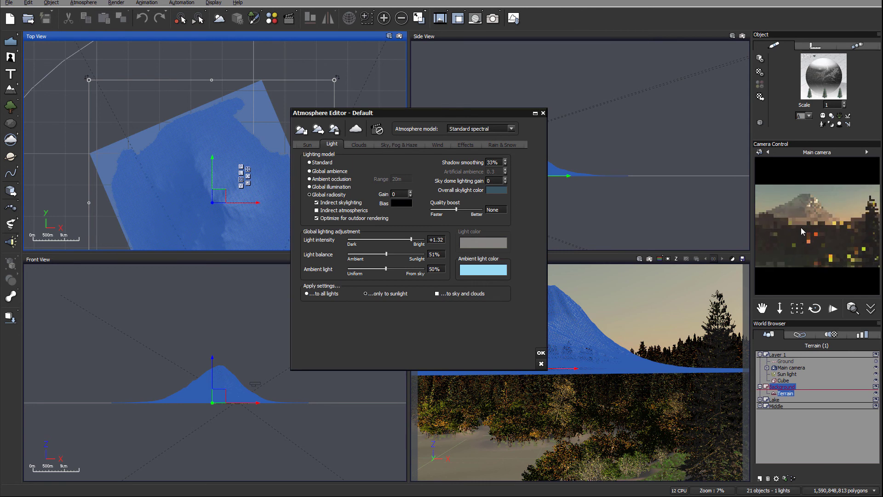
- Set haze ground density to 21%, fog ground density to 18%, glow intensity to 13%, scattering anisotropy to 0.85 and aerial perspective to 3.19
click(398, 144)
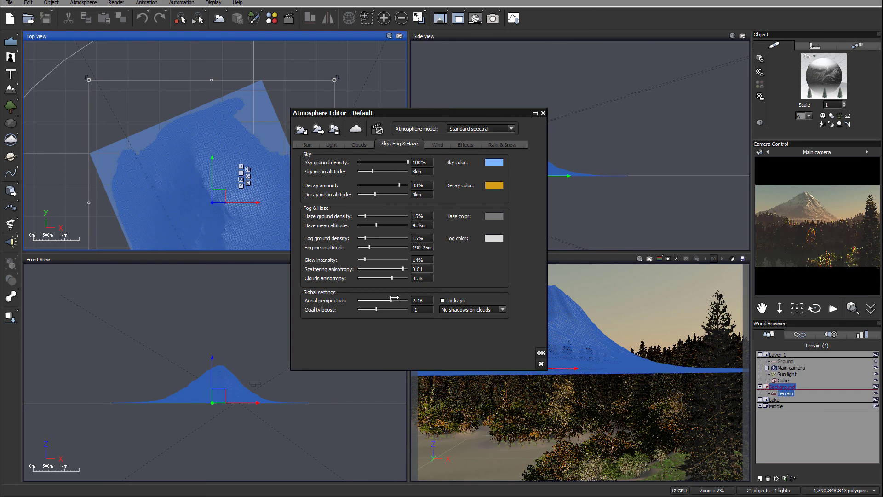
drag(396, 298, 398, 298)
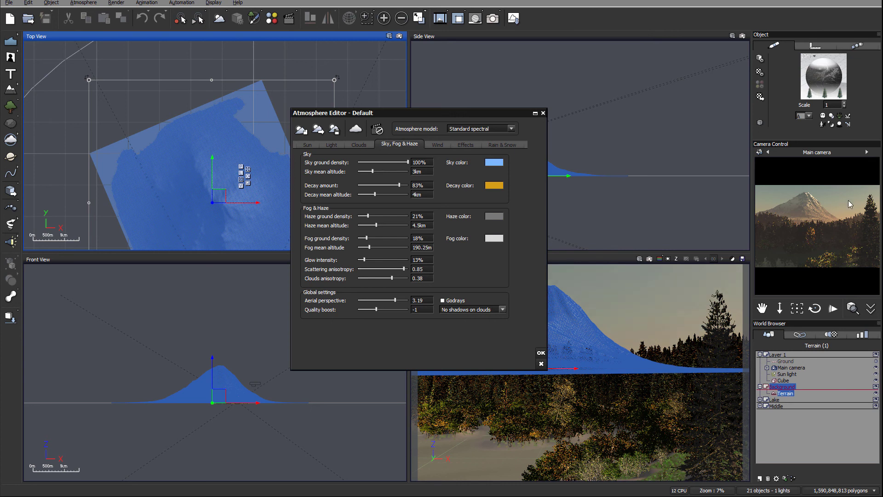
click(540, 352)
- Select the sun light and raise it slightly in the side view
click(787, 374)
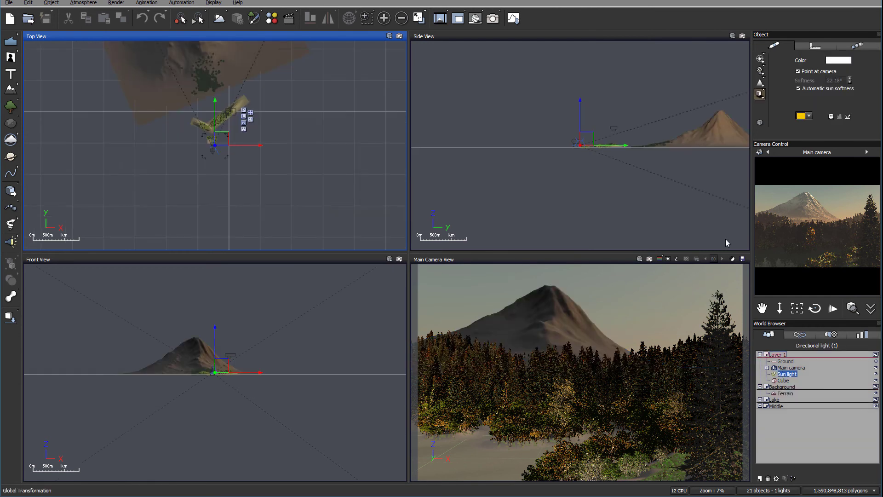
scroll(584, 146, up, 10)
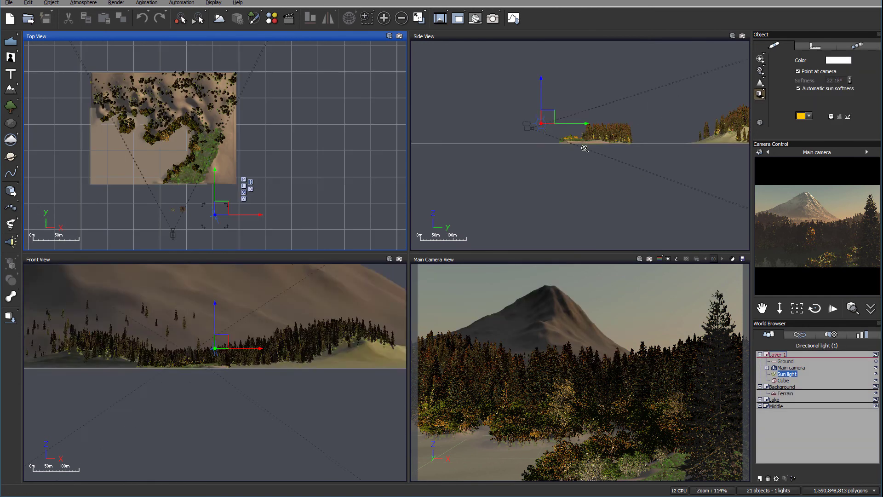
drag(513, 80, 515, 75)
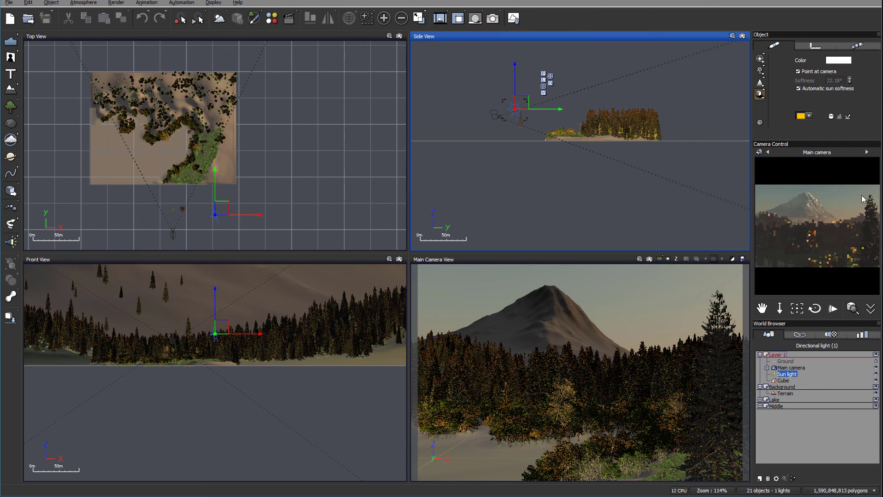
- Select White Fir (Mature) (HD)2 in the Lake layer and lower it slightly in the side view
click(760, 399)
scroll(816, 428, down, 2)
scroll(816, 428, down, 1)
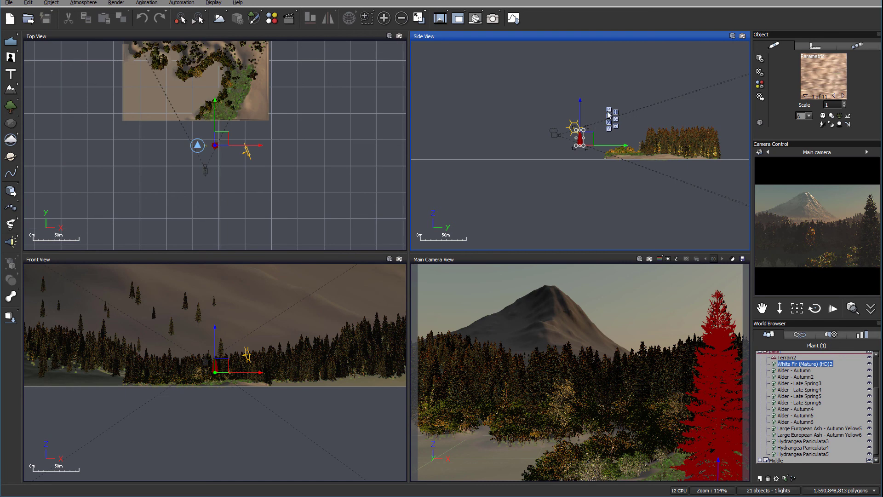
scroll(582, 137, up, 5)
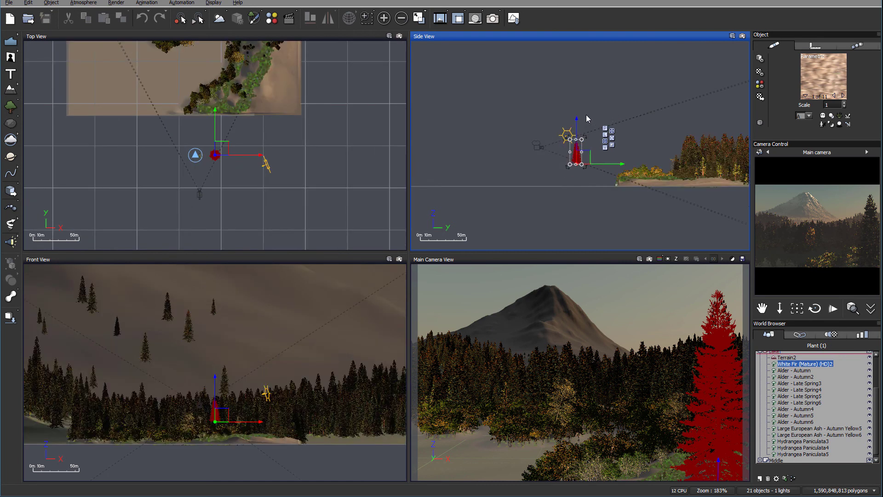
drag(580, 153, 576, 153)
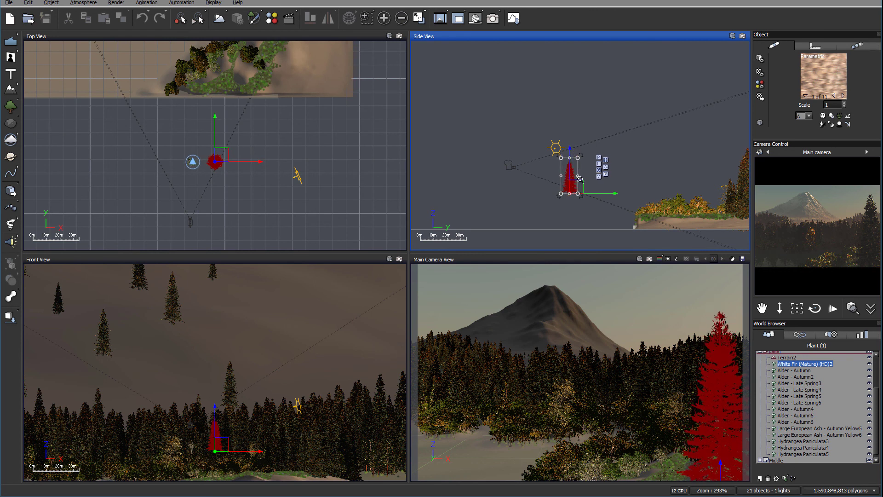
scroll(576, 153, up, 4)
drag(568, 212, 570, 211)
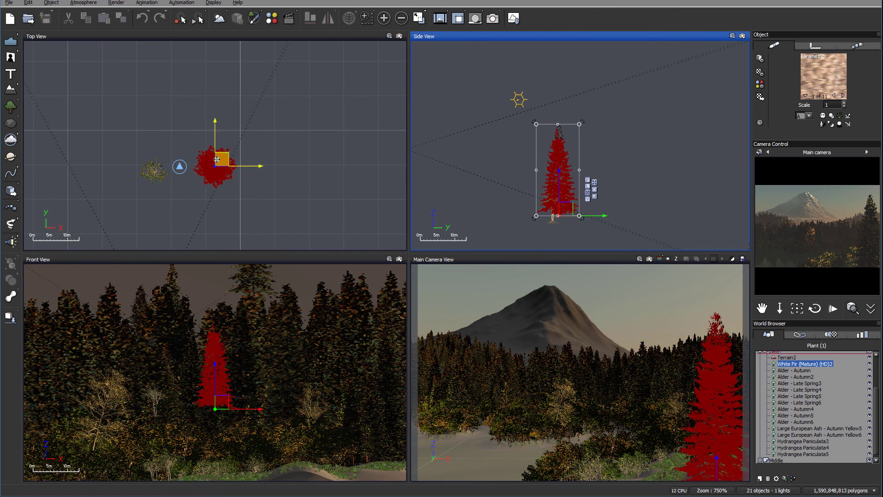
- Shift the white fir toward the right edge of the camera frame and raise it slightly in the side view
click(222, 160)
drag(222, 160, 221, 160)
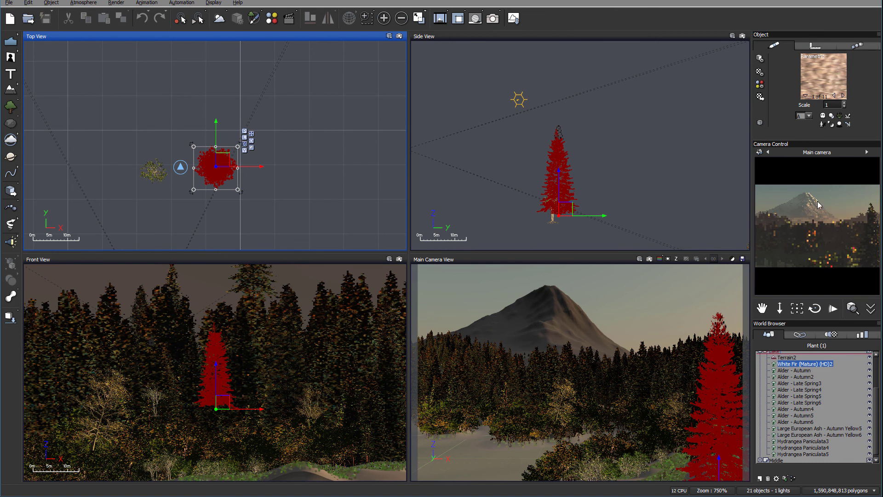
drag(224, 160, 228, 158)
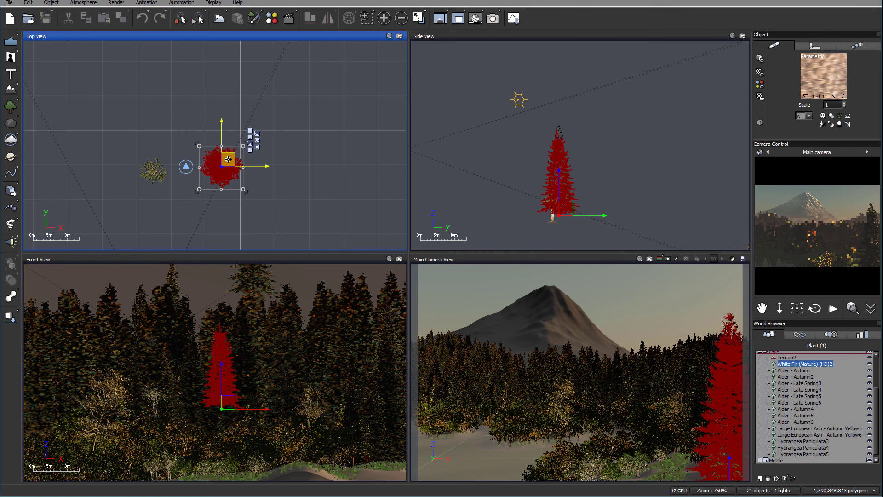
drag(569, 210, 565, 207)
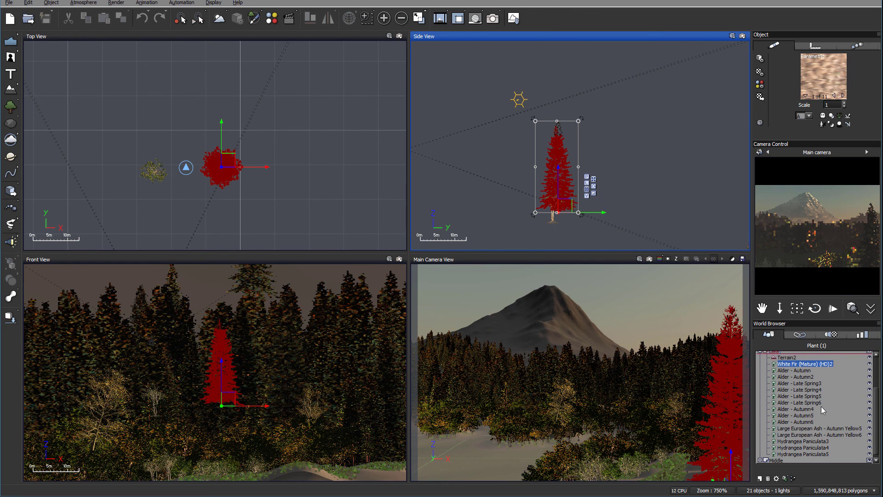
- Collapse the Lake layer and move the Background terrain slightly farther back and to the left in the top view
scroll(784, 381, up, 1)
click(761, 368)
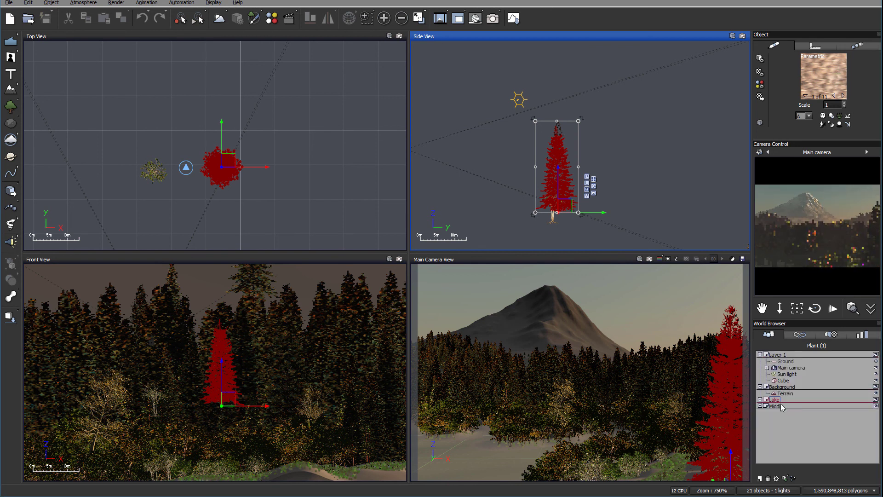
click(785, 389)
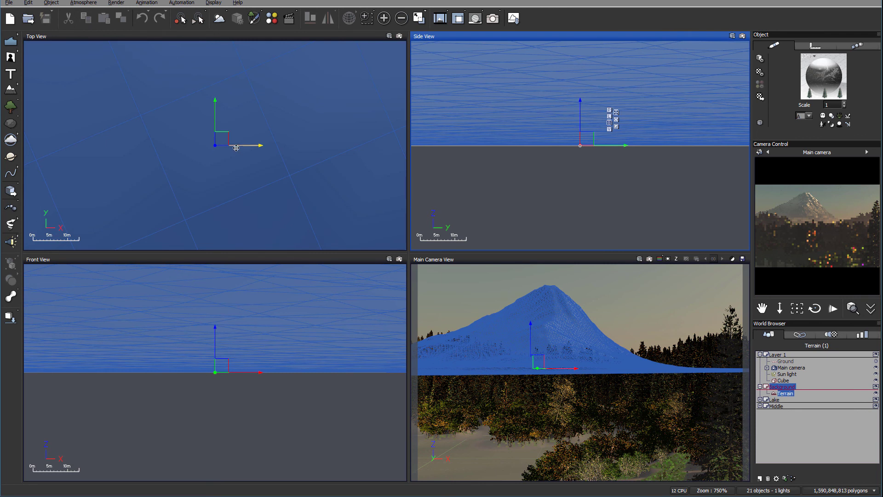
scroll(234, 153, down, 10)
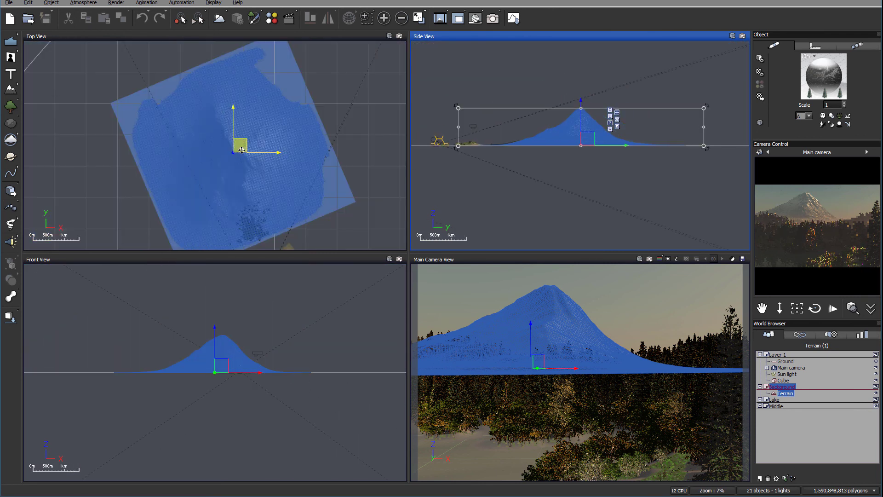
click(243, 145)
drag(243, 145, 243, 144)
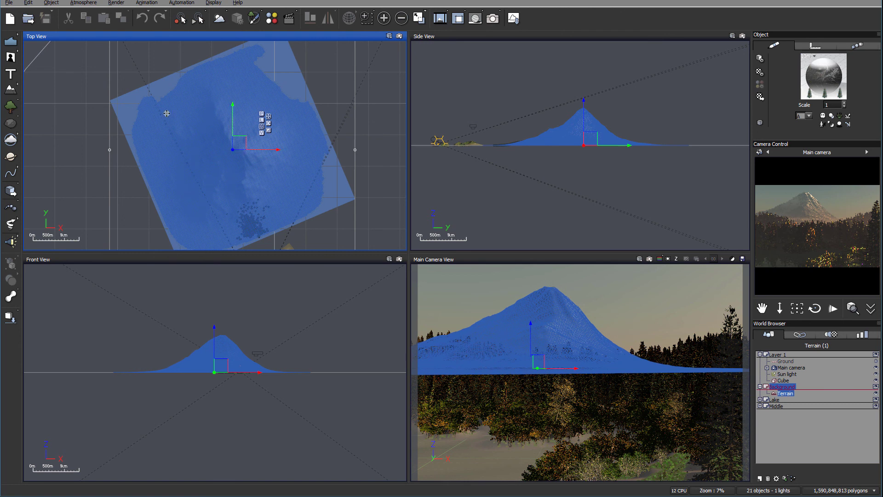
drag(239, 139, 236, 139)
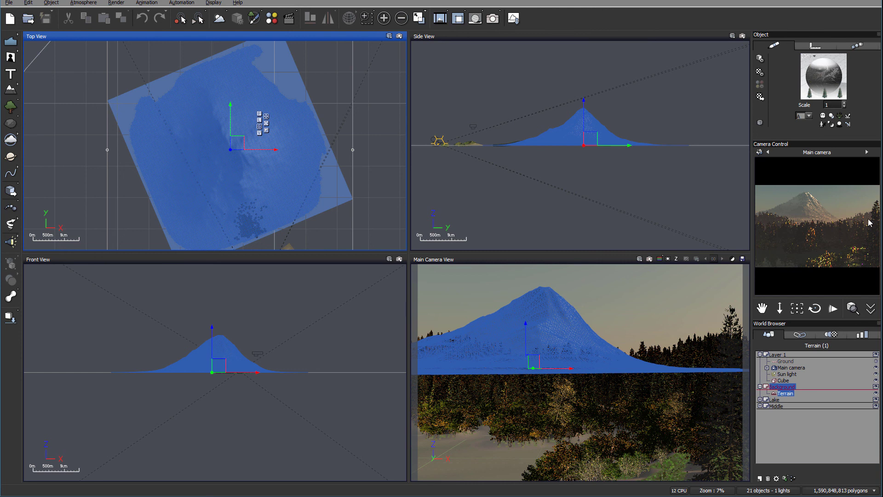
click(851, 211)
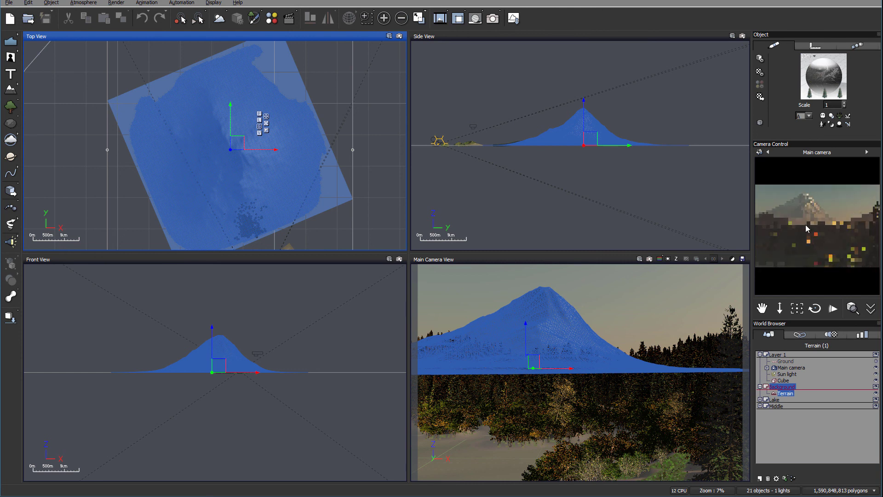
- Set the atmosphere's glow intensity to 18%, scattering anisotropy to 0.76 and aerial perspective to 4.29, and save the scene
click(92, 4)
click(99, 64)
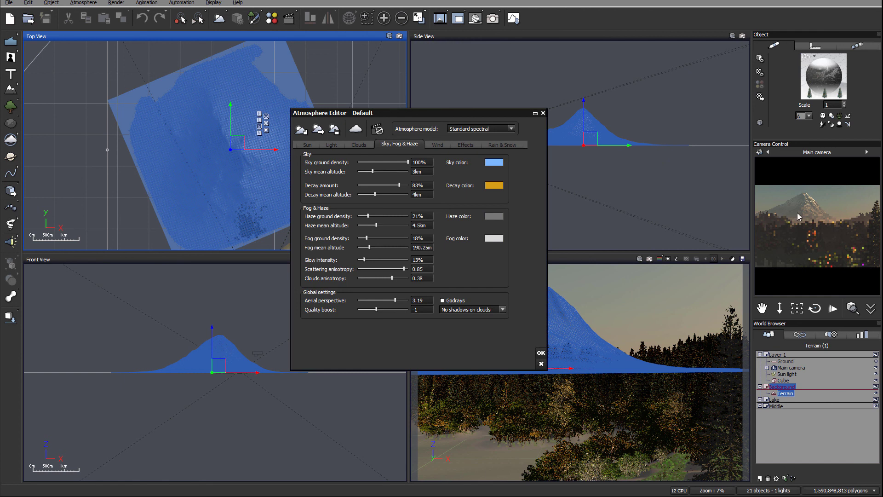
drag(373, 260, 376, 260)
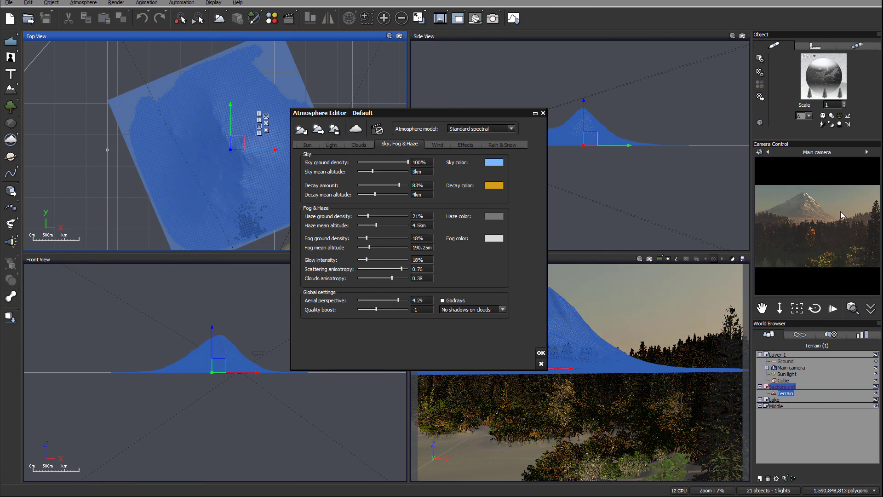
click(797, 220)
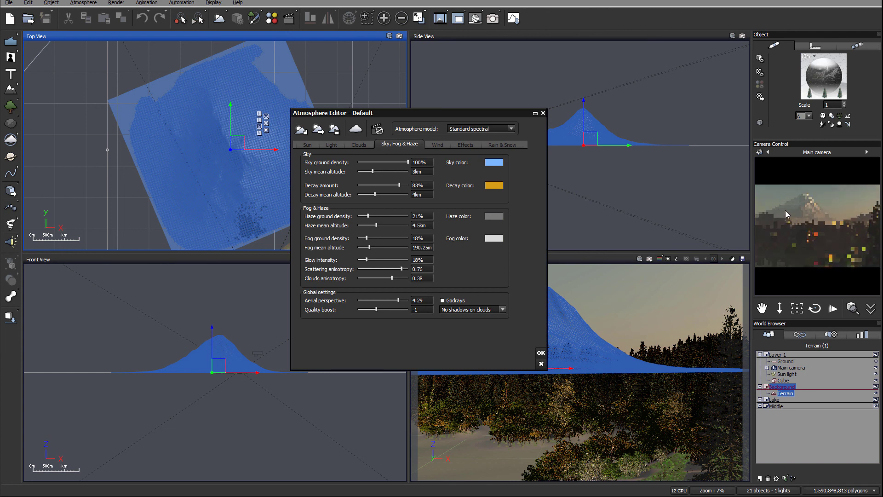
click(541, 353)
click(9, 3)
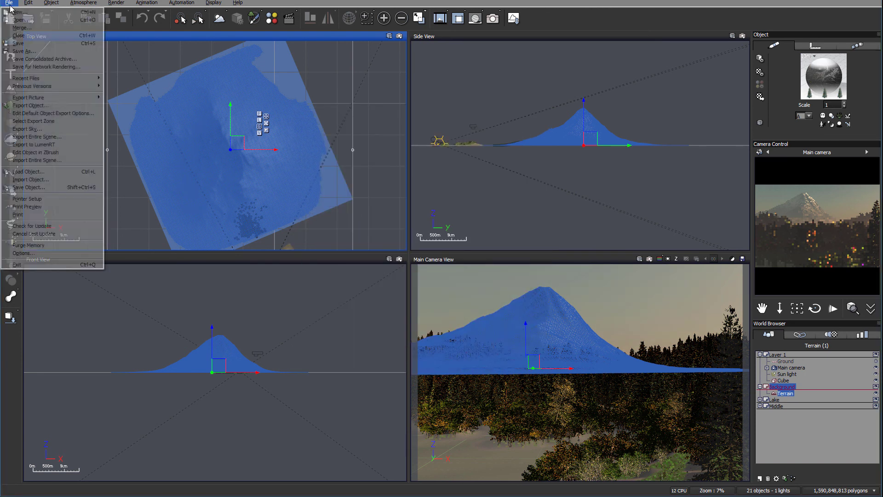
click(19, 43)
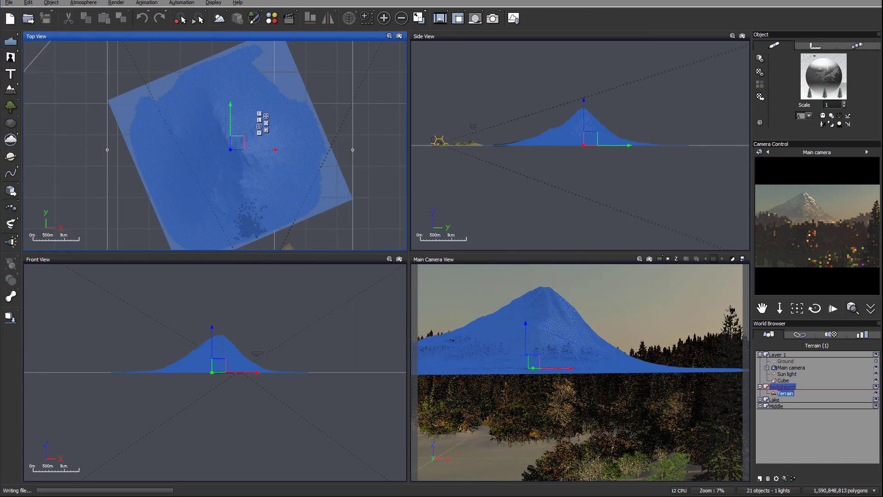
- Adjust the bump depth of the cube's Default Water material
click(760, 386)
click(783, 381)
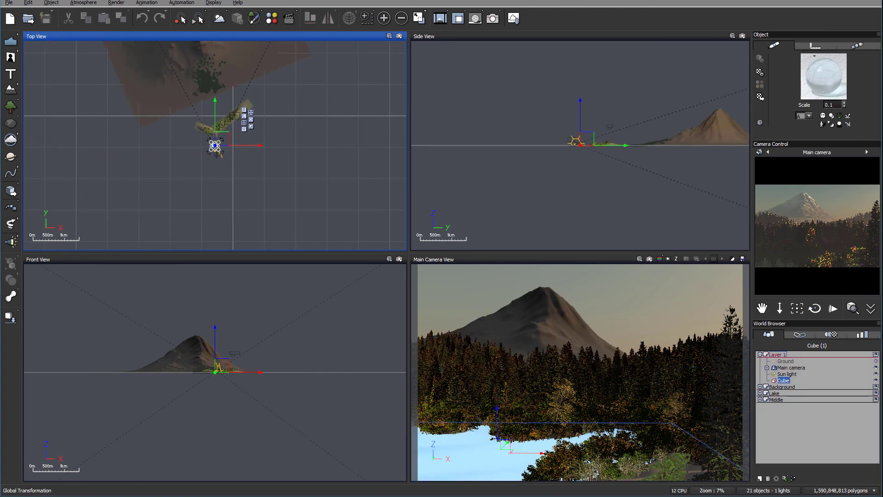
double_click(823, 89)
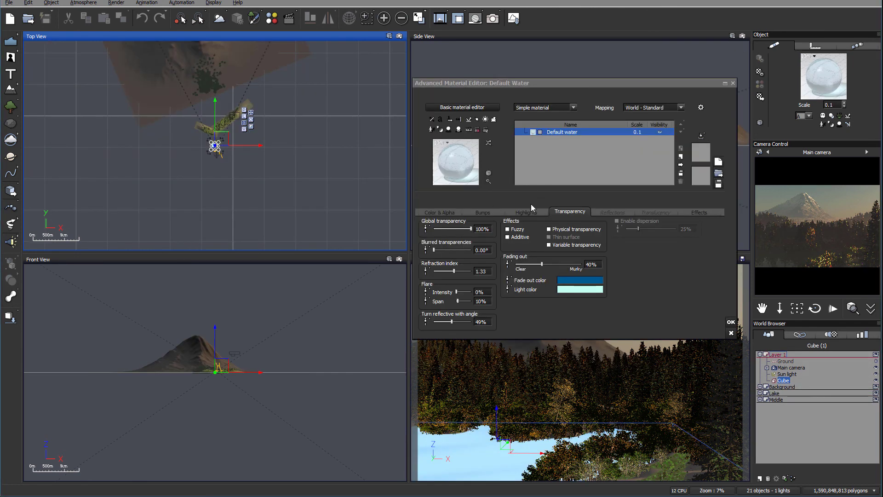
click(485, 212)
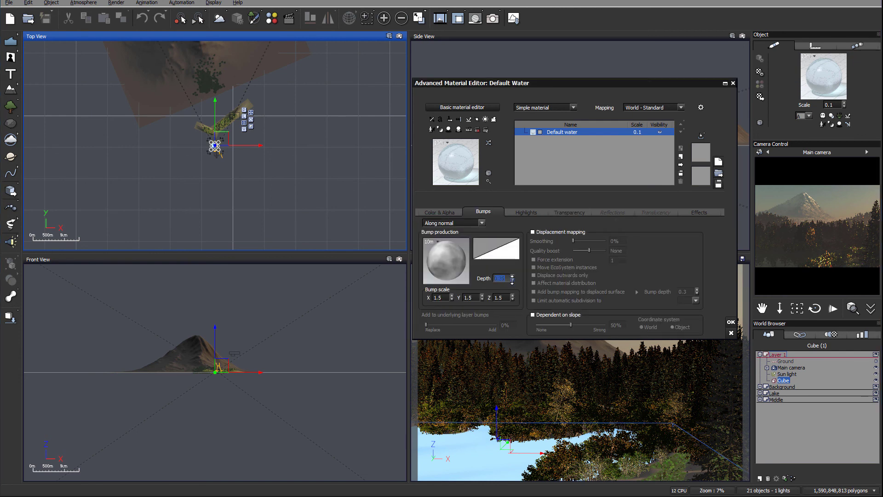
click(731, 322)
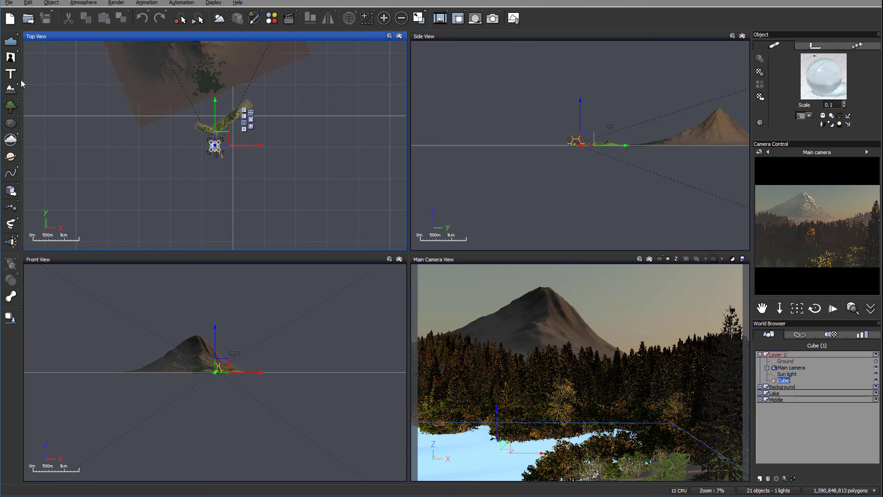